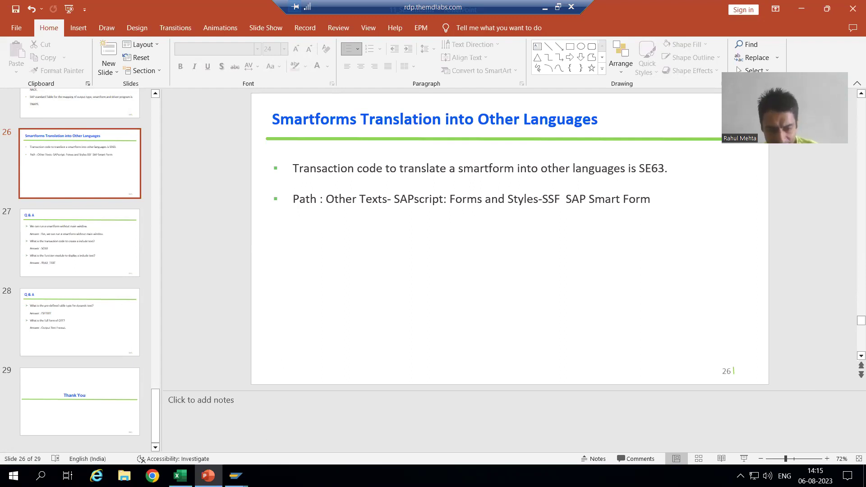
# - Compare the German translation of ZSF_ORDER_28 with the Excel term list and the Order Details Title text node in SAP Form Builder
pyautogui.moveTo(236, 476)
pyautogui.click(163, 445)
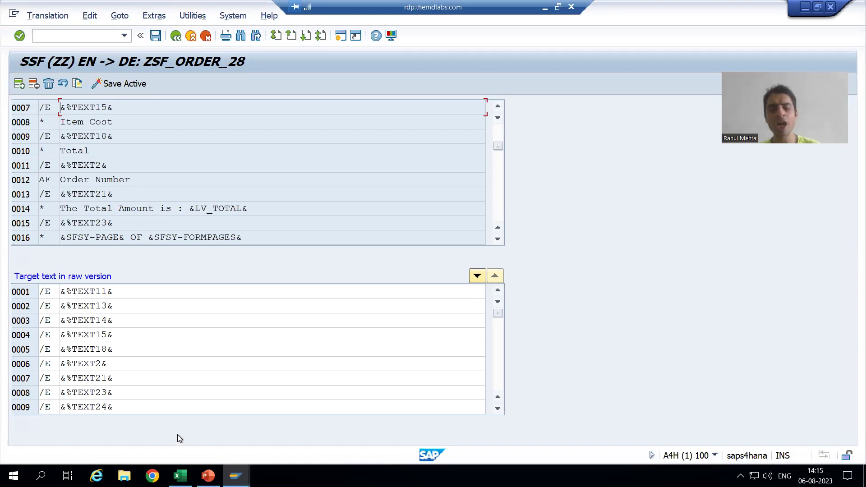
pyautogui.click(180, 475)
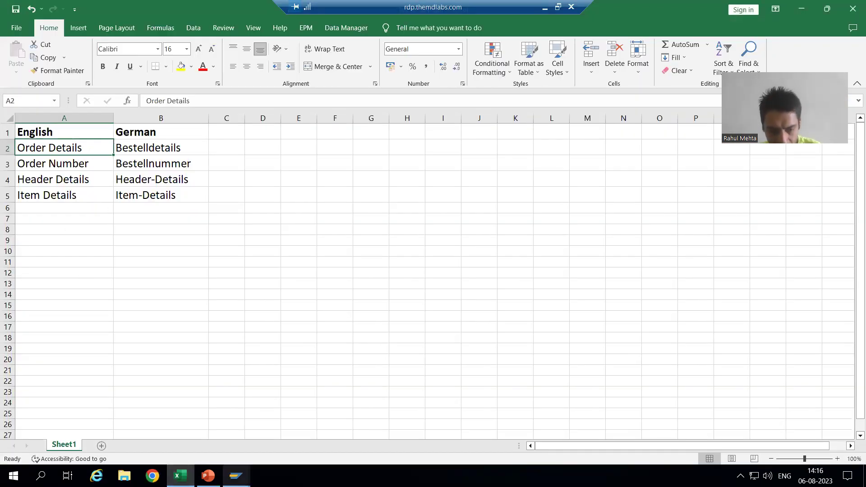
pyautogui.moveTo(235, 476)
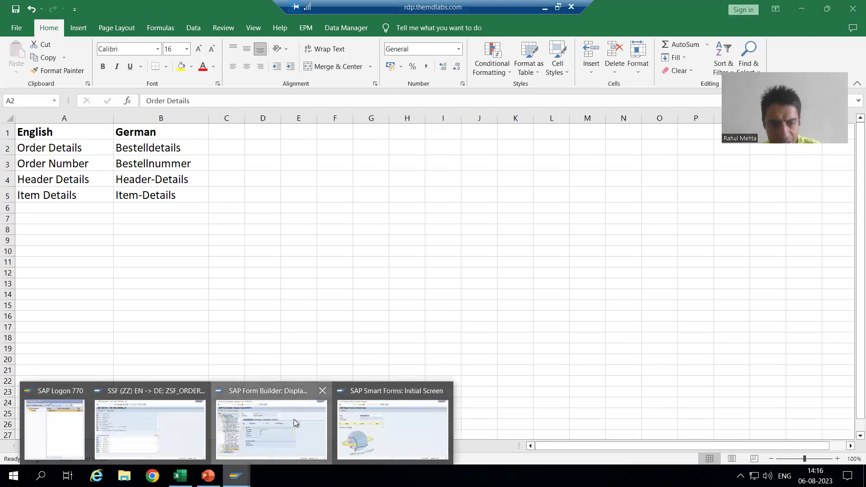
pyautogui.click(264, 440)
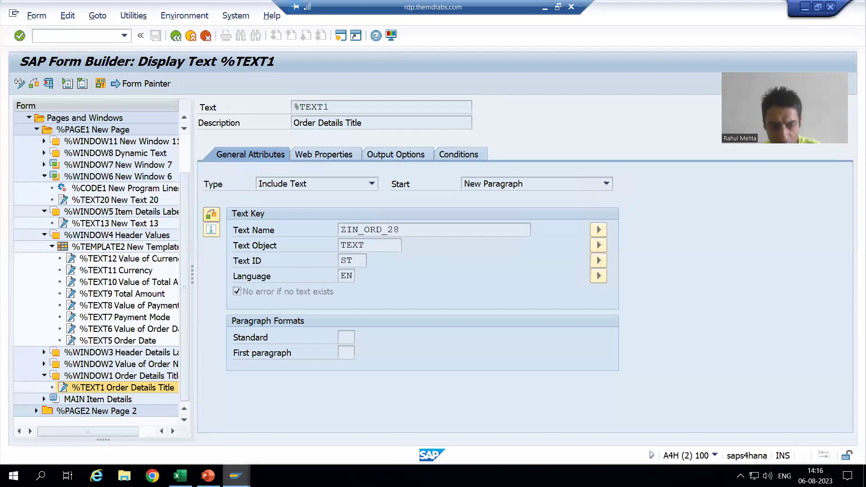
pyautogui.click(236, 475)
pyautogui.click(180, 435)
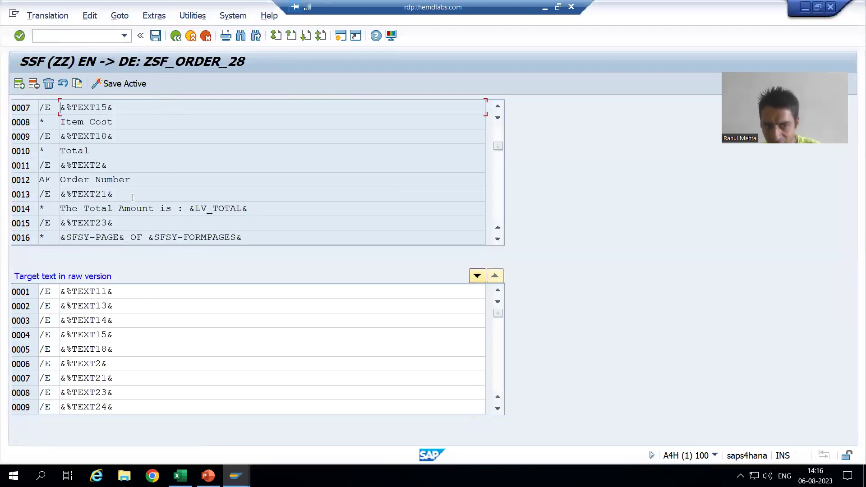
pyautogui.scroll(-1, 202, 207)
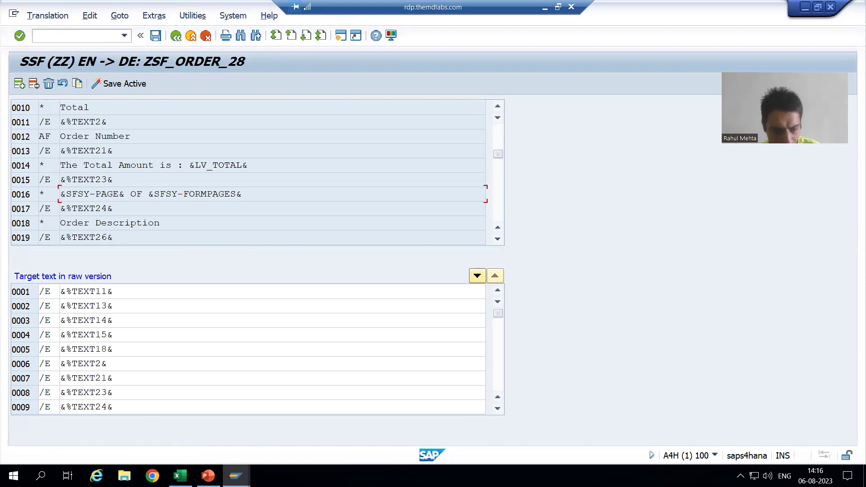
# - Find Order Number in the Excel term list and locate its text element %TEXT2 in the source text of the SAP translation editor
pyautogui.click(180, 476)
pyautogui.click(84, 164)
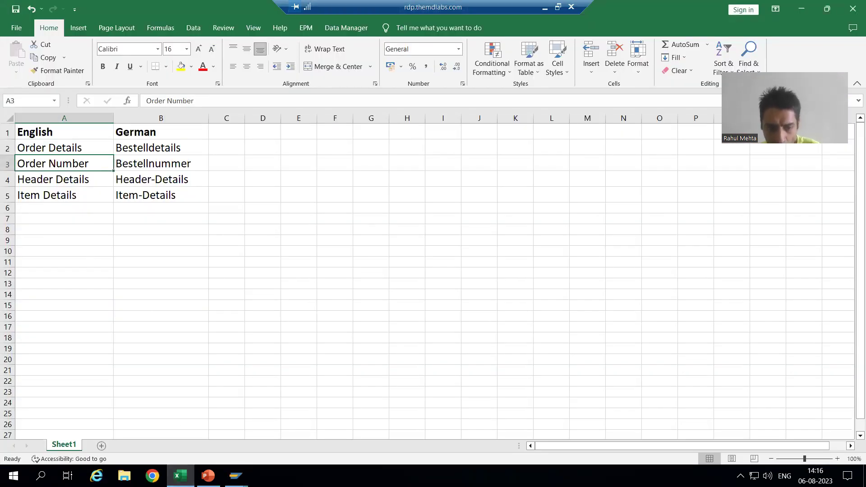
pyautogui.moveTo(235, 475)
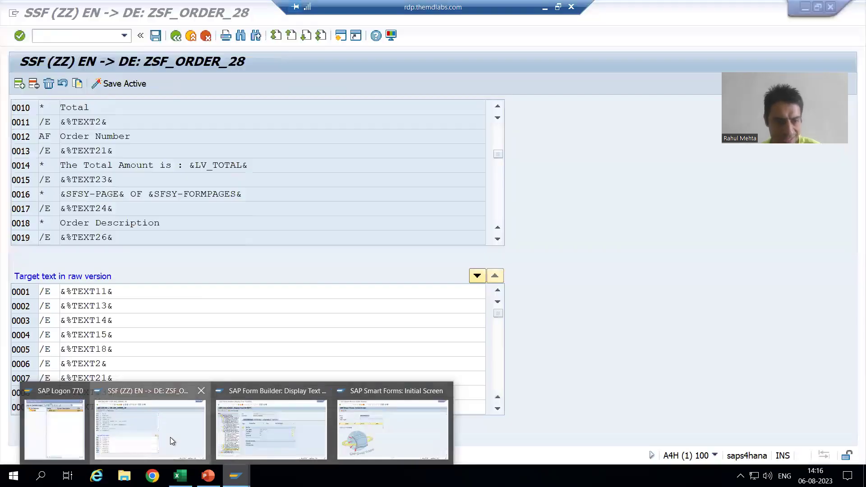
pyautogui.click(170, 437)
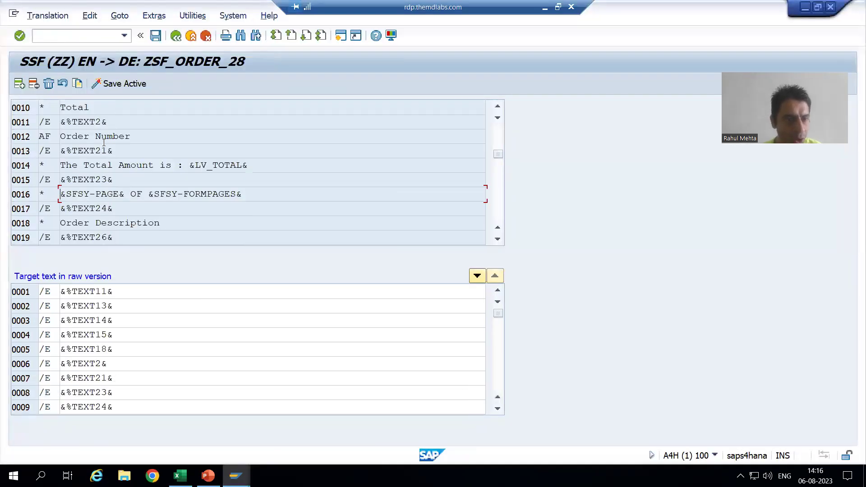
pyautogui.moveTo(109, 122); pyautogui.dragTo(61, 121)
pyautogui.click(87, 123)
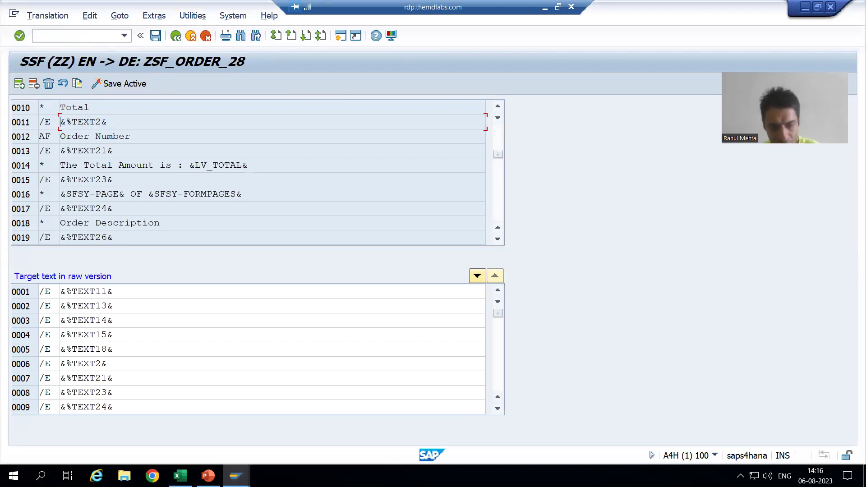
# - Open the %TEXT2 Order Number Label text from WINDOW2's template in Form Builder and examine its paragraph format in the line editor
pyautogui.click(236, 476)
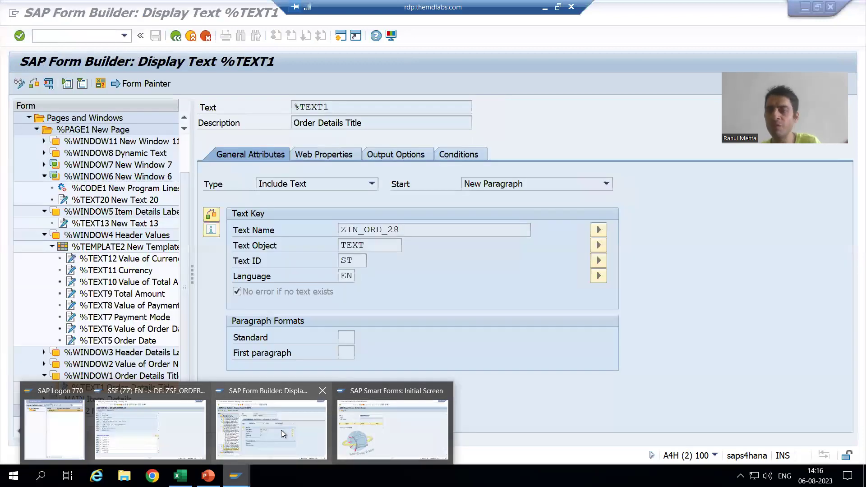
pyautogui.click(280, 430)
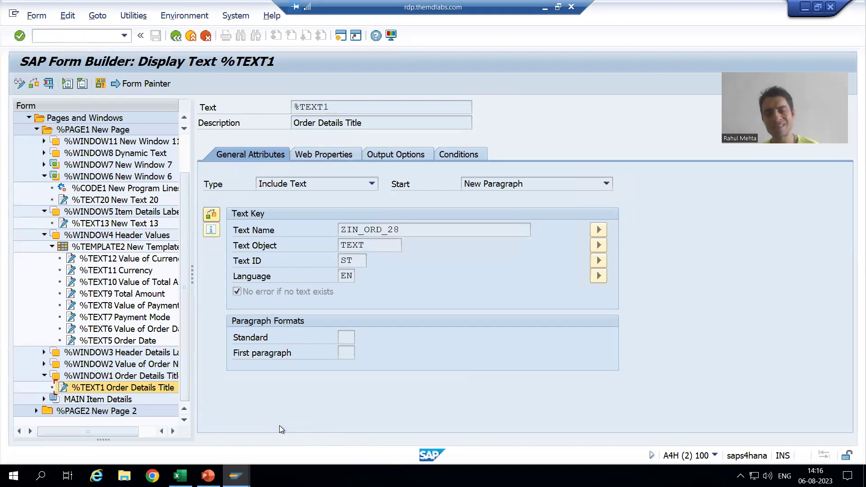
pyautogui.click(44, 365)
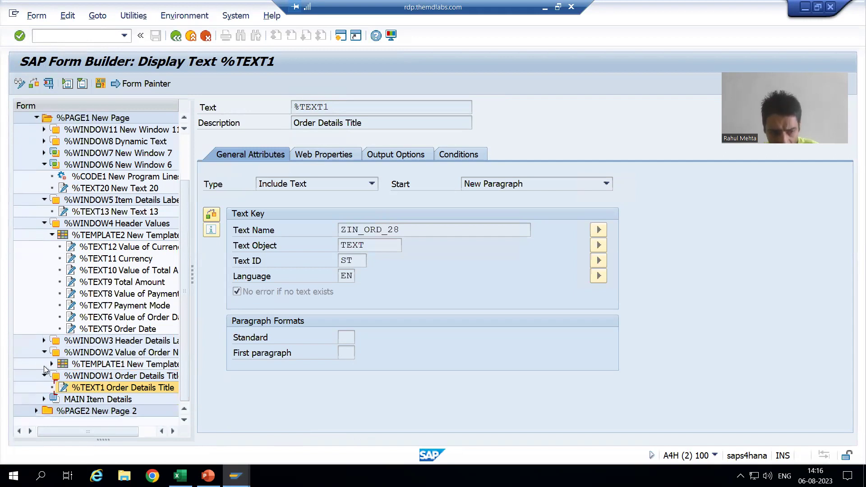
pyautogui.click(51, 364)
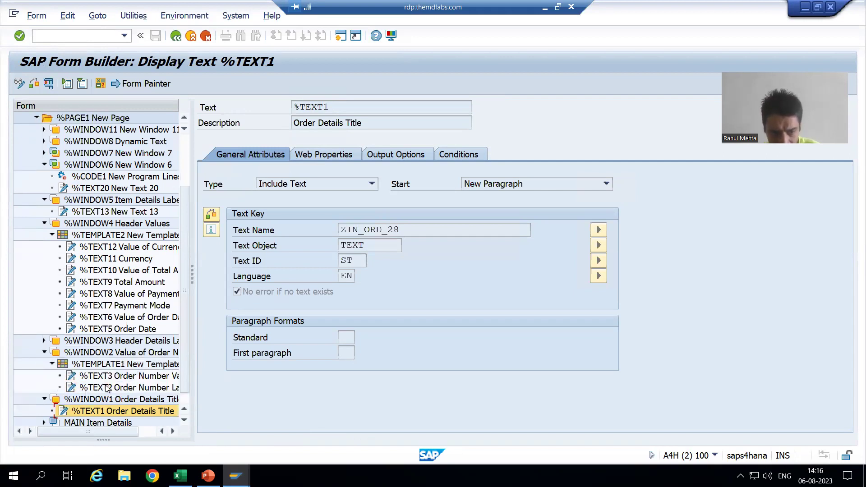
pyautogui.click(107, 388)
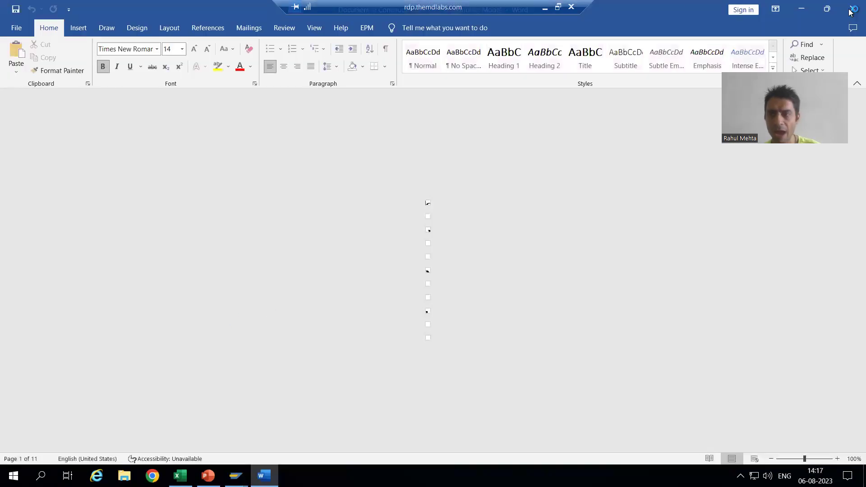
pyautogui.click(850, 10)
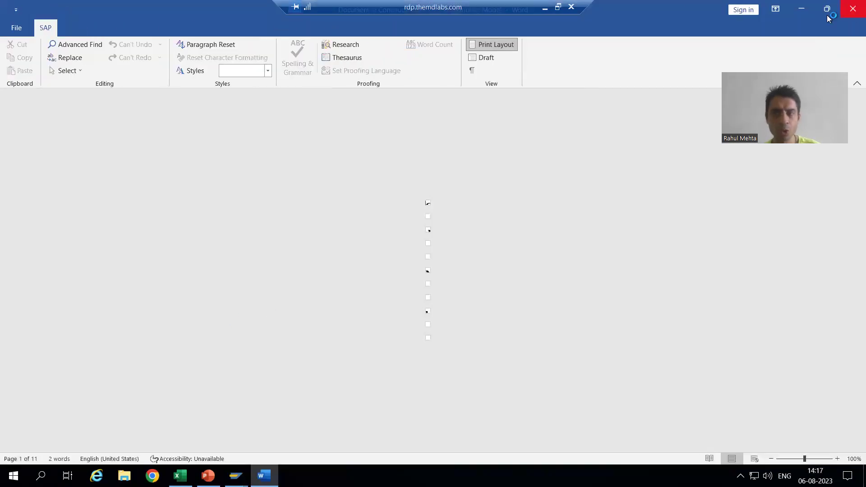
pyautogui.click(99, 18)
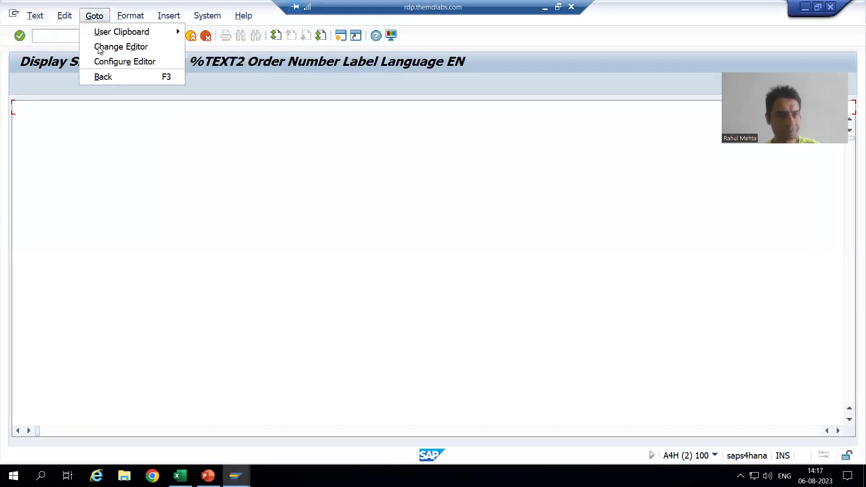
pyautogui.click(101, 44)
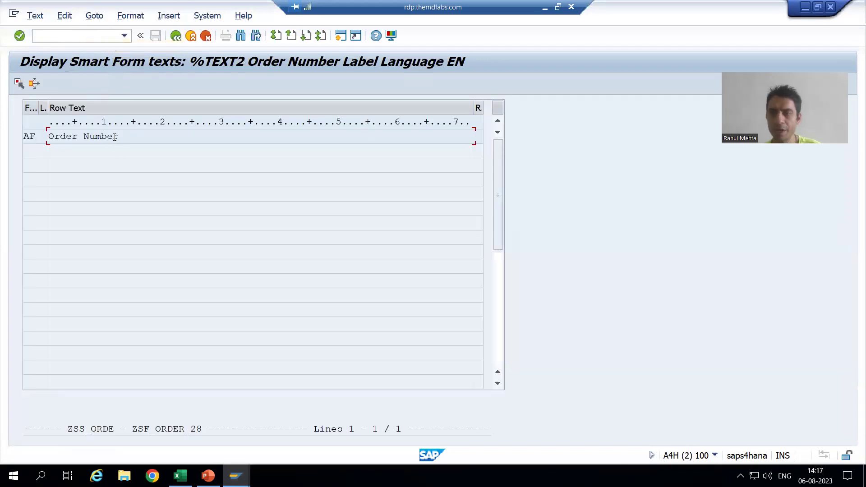
pyautogui.moveTo(34, 136); pyautogui.dragTo(23, 136)
# - Return to the ZSF_ORDER_28 translation and insert an empty line below &%TEXT2& in the German target text
pyautogui.hotkey('alt', 'Tab')
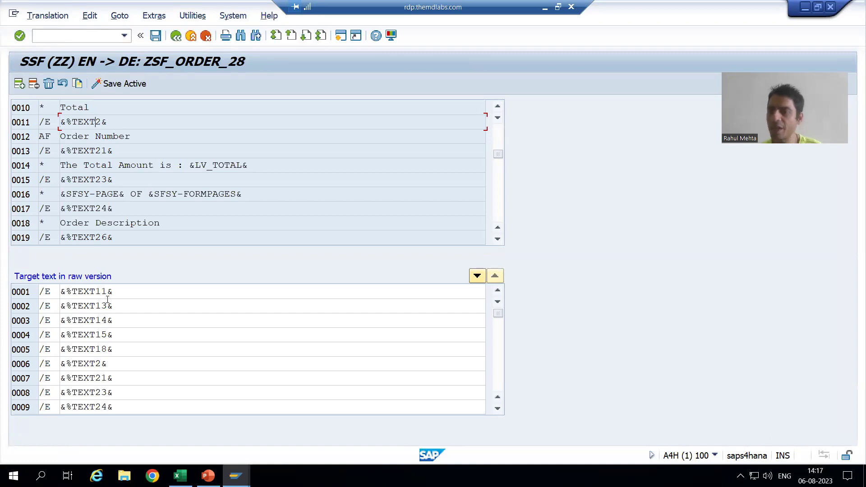
pyautogui.click(88, 363)
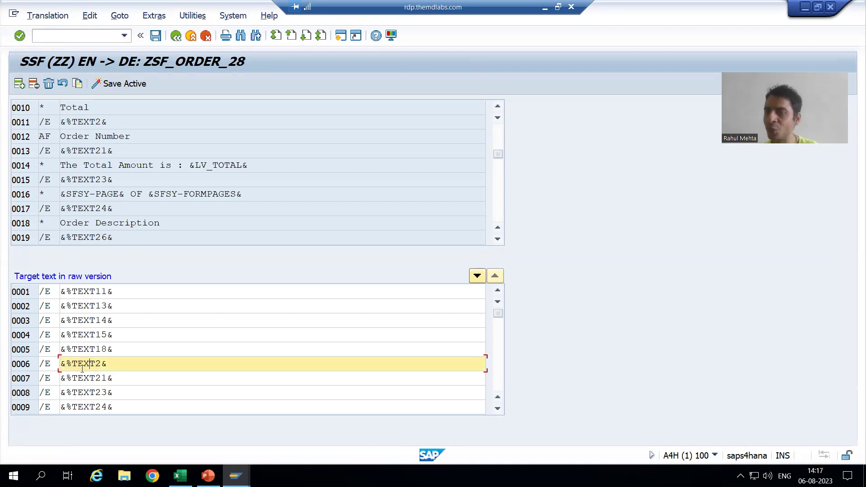
pyautogui.click(27, 365)
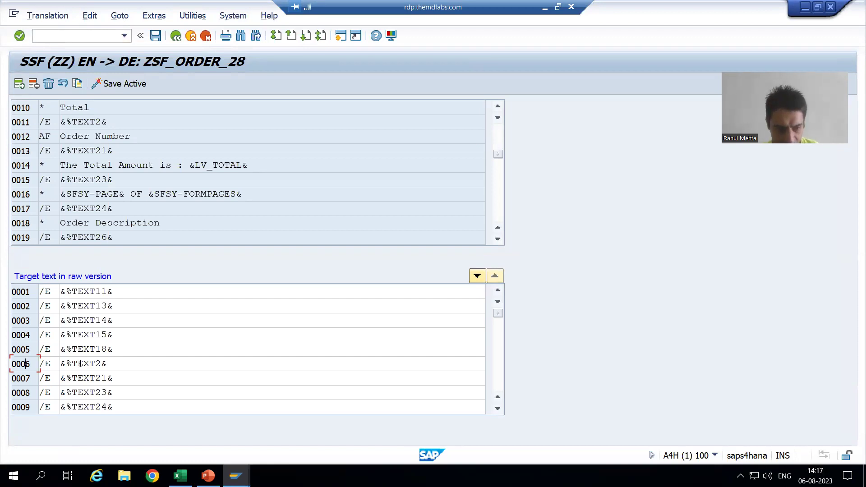
pyautogui.press('Tab')
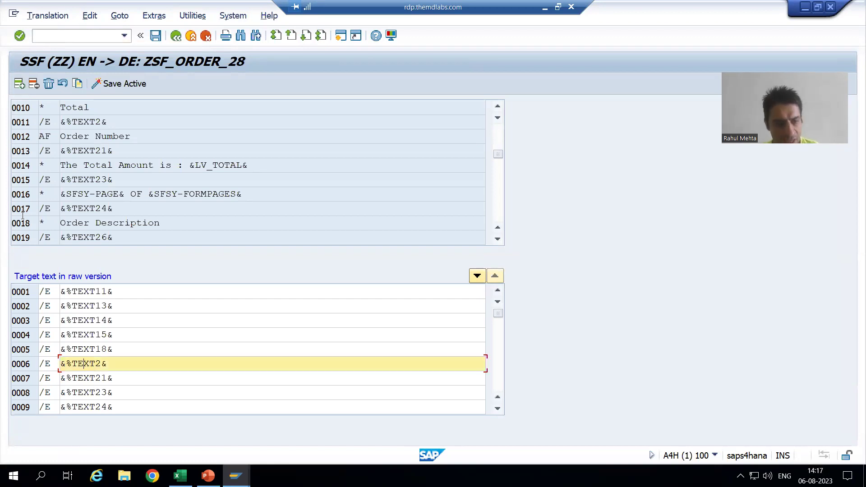
pyautogui.click(20, 84)
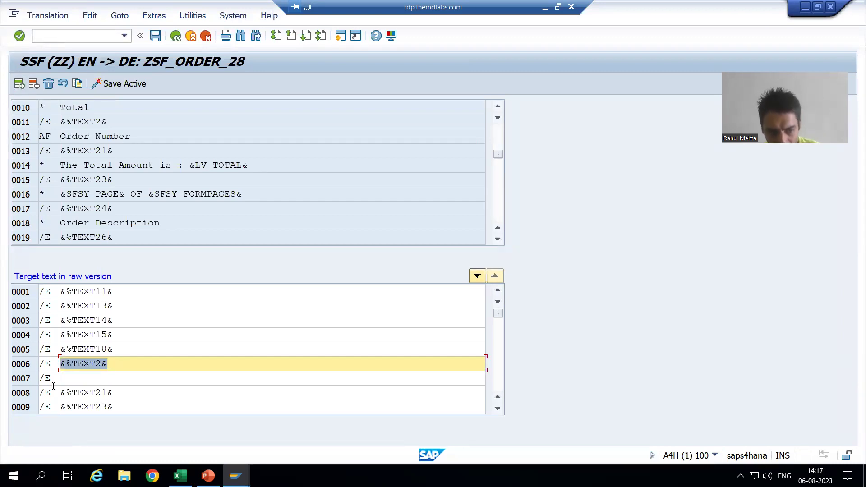
# - Replace the paragraph format of the empty line below &%TEXT2& with AF, matching the source label in Form Builder
pyautogui.click(57, 381)
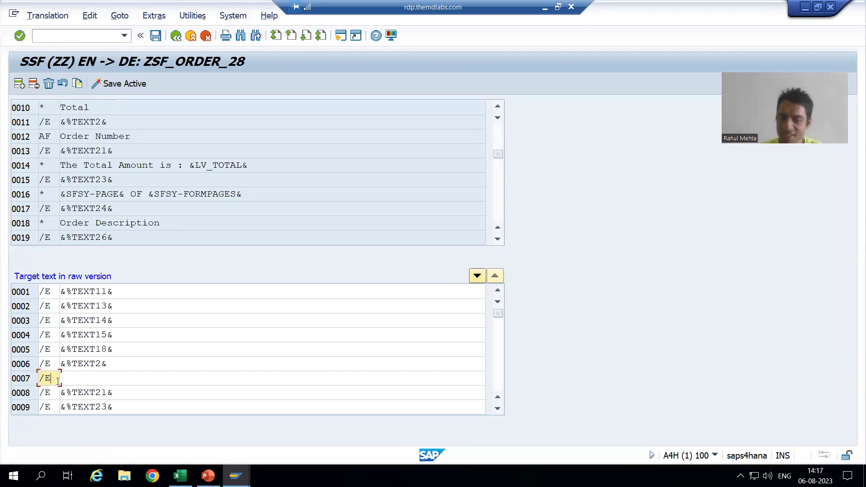
pyautogui.press('BackSpace')
pyautogui.press('BackSpace')
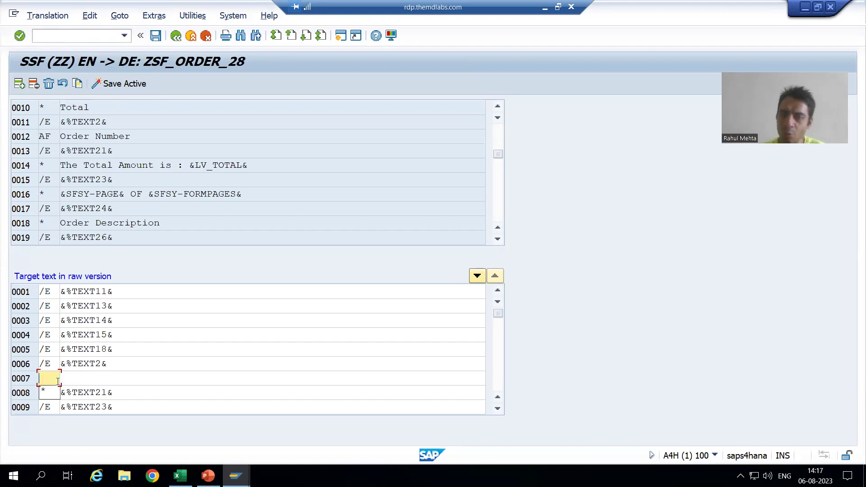
pyautogui.hotkey('alt', 'Tab')
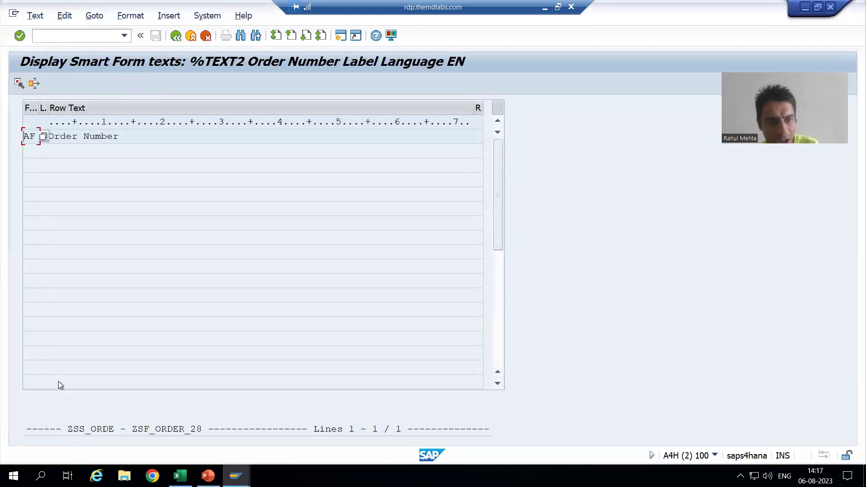
pyautogui.moveTo(36, 136); pyautogui.dragTo(18, 136)
pyautogui.hotkey('ctrl', 'c')
pyautogui.hotkey('alt', 'Tab')
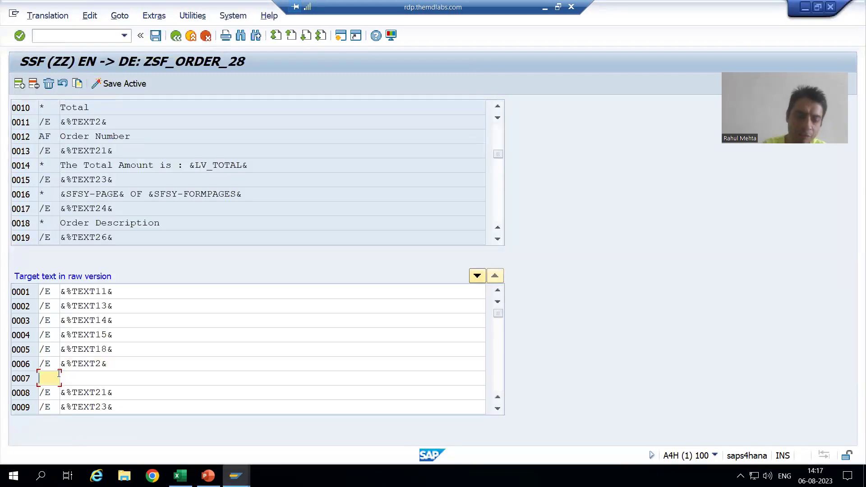
pyautogui.write('AF')
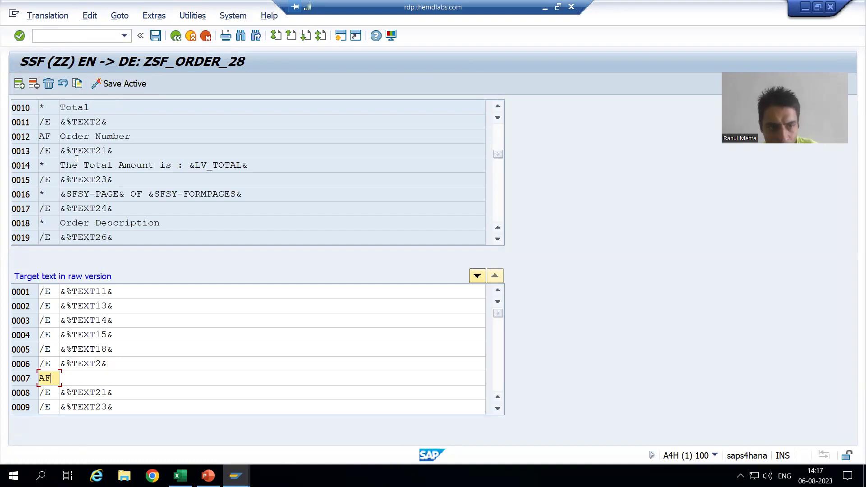
# - Copy the German term Bestellnummer from the Excel list into the target text line with format AF
pyautogui.click(95, 136)
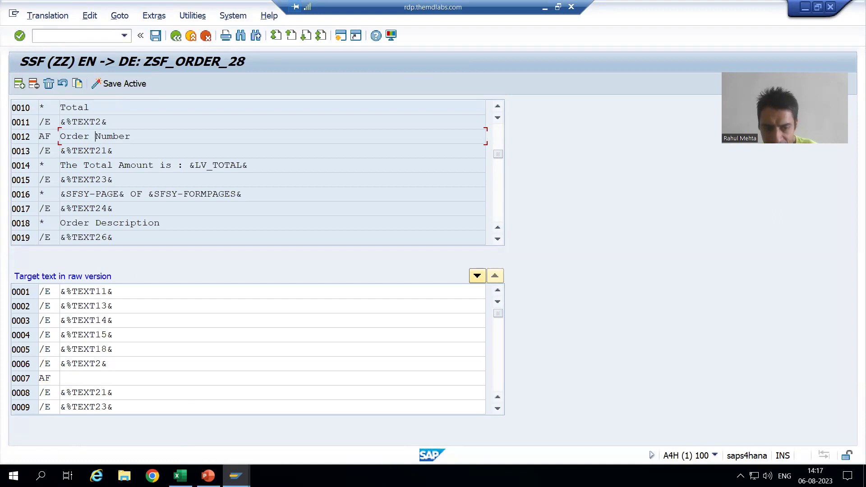
pyautogui.click(180, 476)
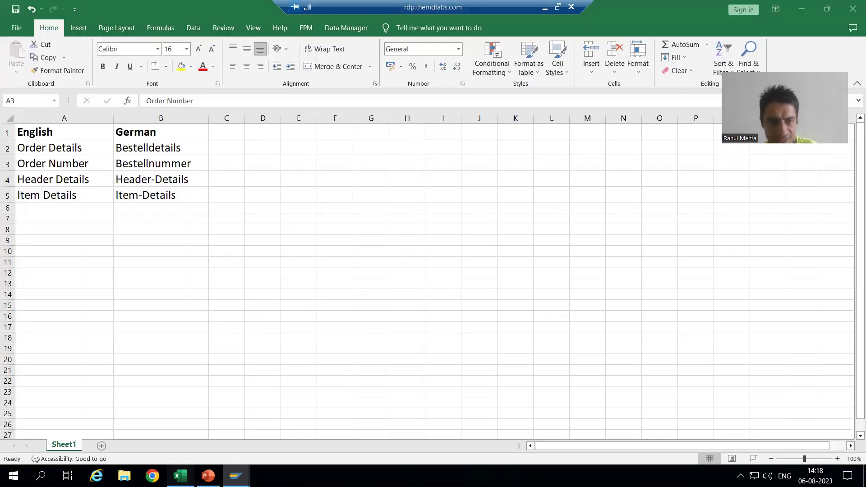
pyautogui.doubleClick(193, 164)
pyautogui.moveTo(193, 164); pyautogui.dragTo(112, 165)
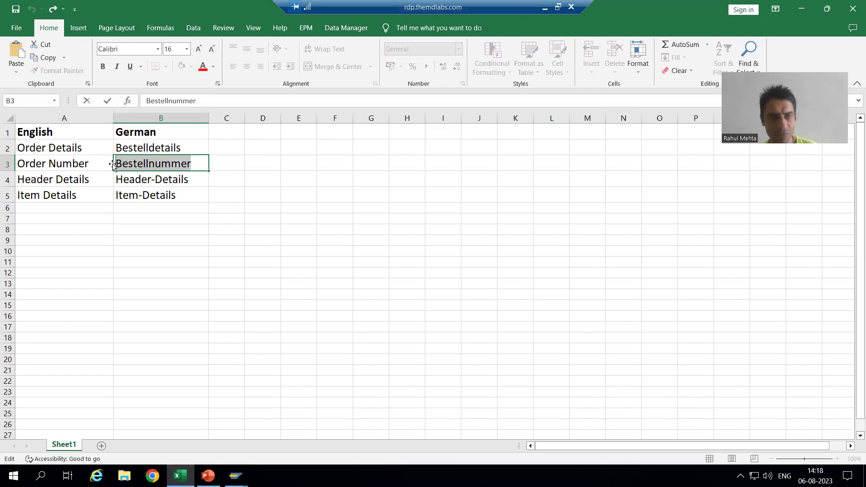
pyautogui.hotkey('alt', 'Tab')
pyautogui.click(88, 378)
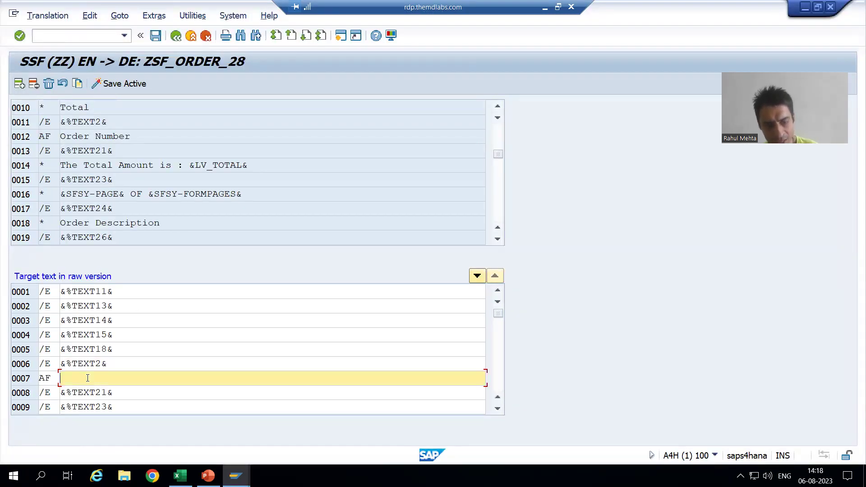
pyautogui.hotkey('ctrl', 'v')
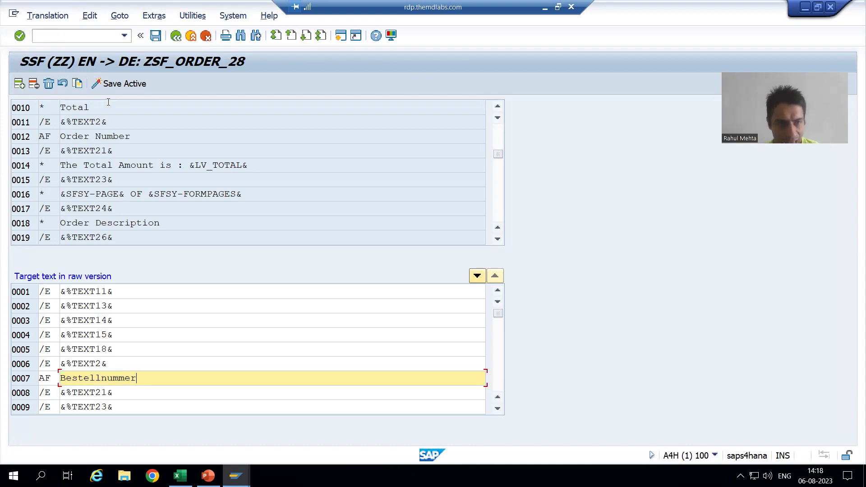
# - Save the ZSF_ORDER_28 translation as an active version and reopen it for editing from English to German
pyautogui.click(111, 85)
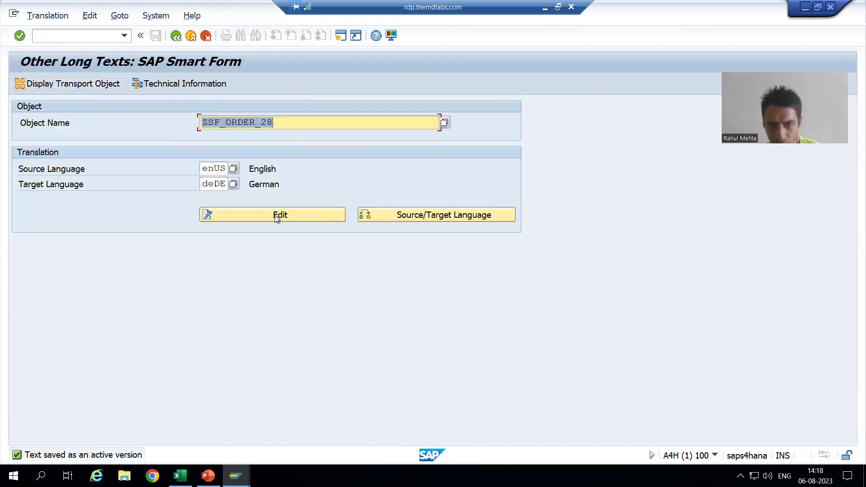
pyautogui.click(274, 214)
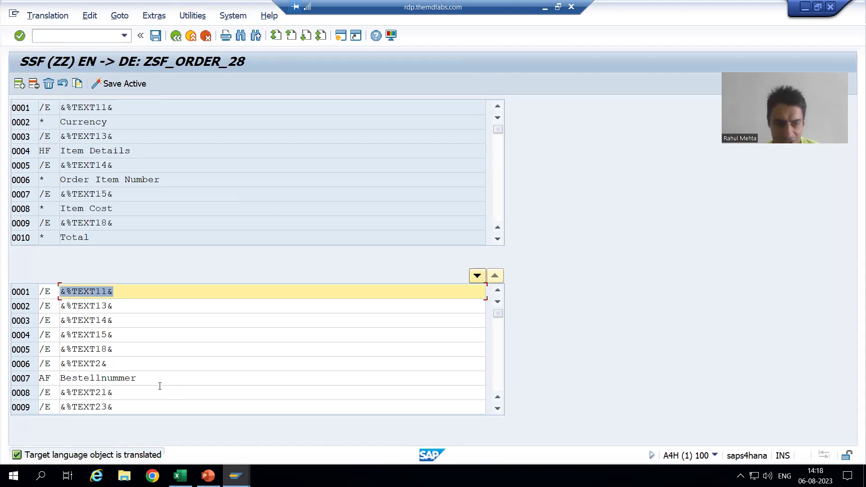
# - Check the Excel list for the remaining terms and locate Header Details and its text element in the English source text
pyautogui.click(185, 374)
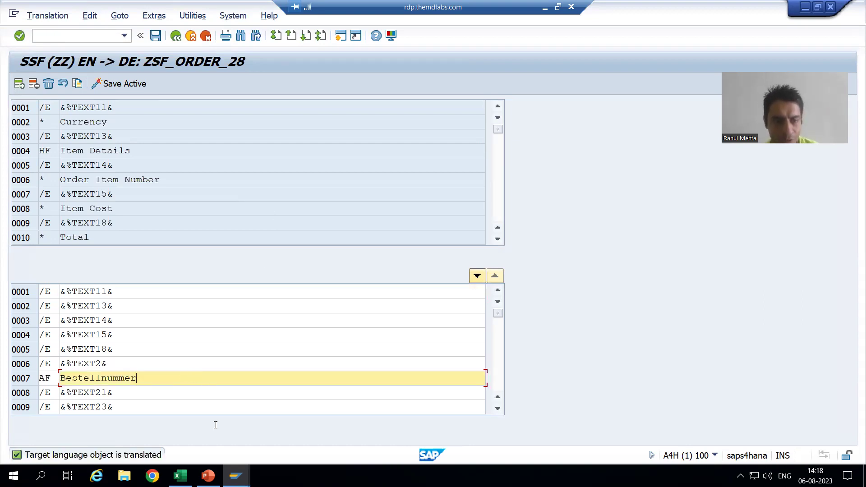
pyautogui.click(180, 476)
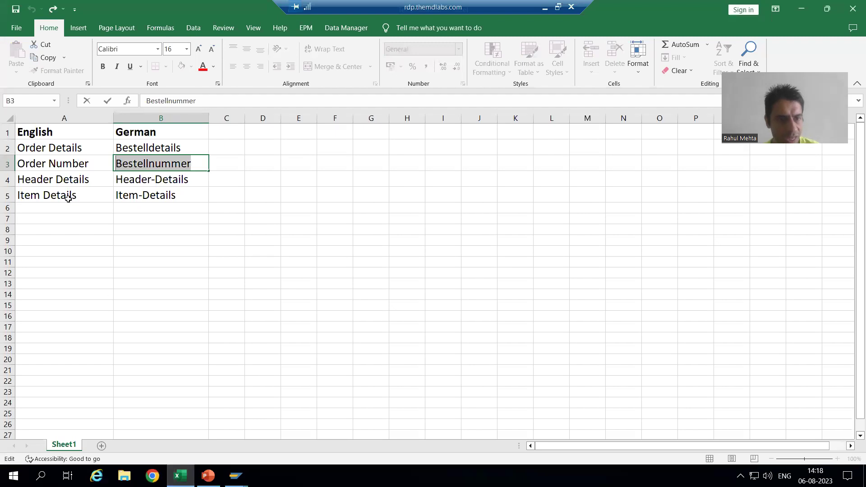
pyautogui.click(72, 177)
pyautogui.hotkey('alt', 'Tab')
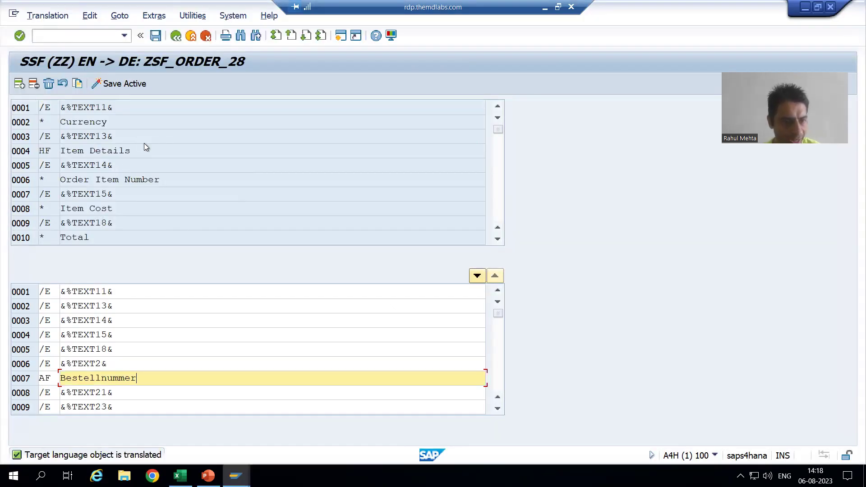
pyautogui.hotkey('shift', 'Home')
pyautogui.scroll(-1, 144, 142)
pyautogui.scroll(-2, 144, 142)
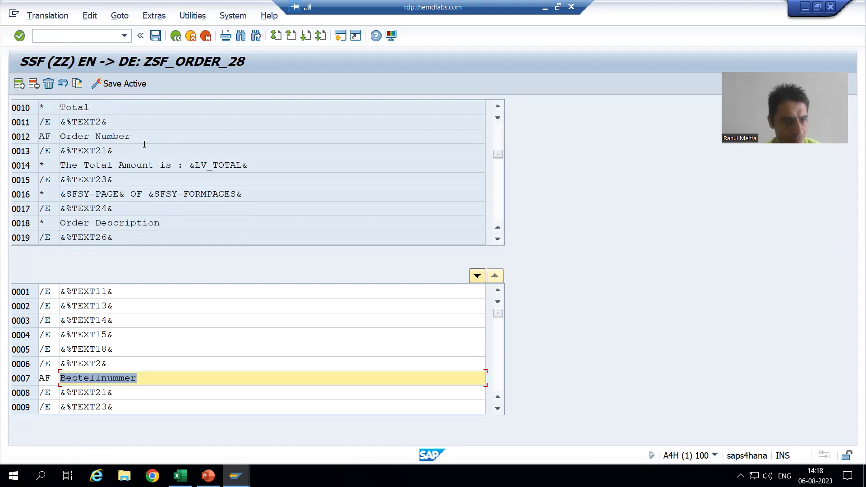
pyautogui.scroll(-1, 145, 145)
pyautogui.scroll(-2, 145, 145)
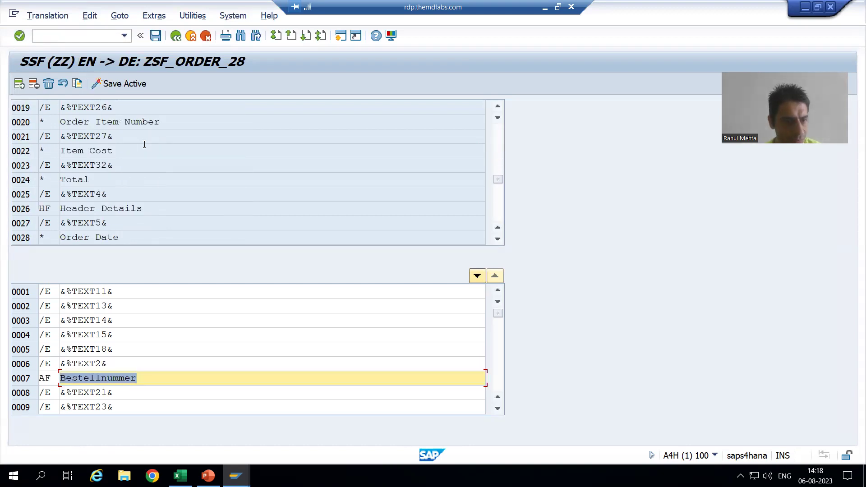
pyautogui.scroll(-1, 144, 145)
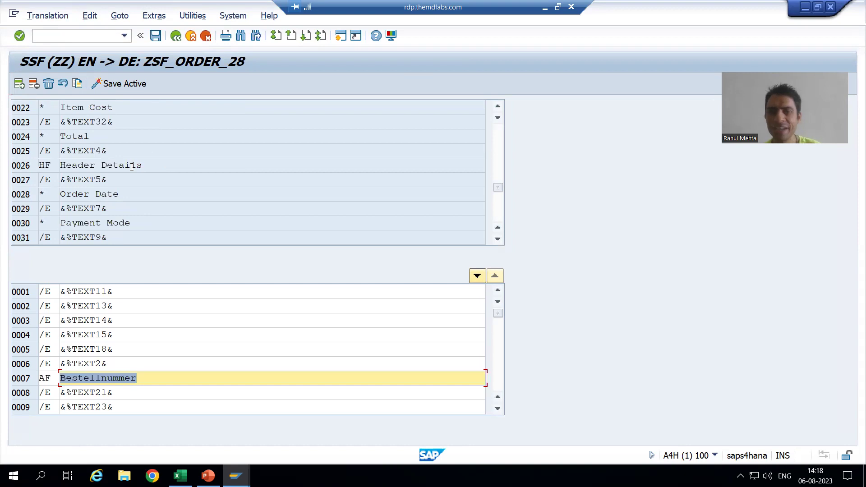
pyautogui.click(114, 149)
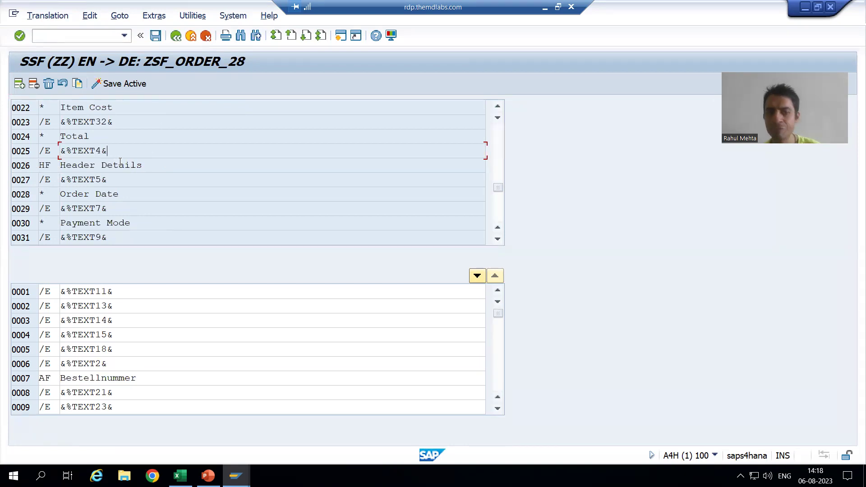
# - Insert an empty line below &%TEXT4& in the German target text
pyautogui.click(497, 409)
pyautogui.click(498, 409)
pyautogui.click(498, 408)
pyautogui.click(497, 409)
pyautogui.click(498, 409)
pyautogui.click(497, 409)
pyautogui.click(498, 409)
pyautogui.click(497, 409)
pyautogui.click(498, 409)
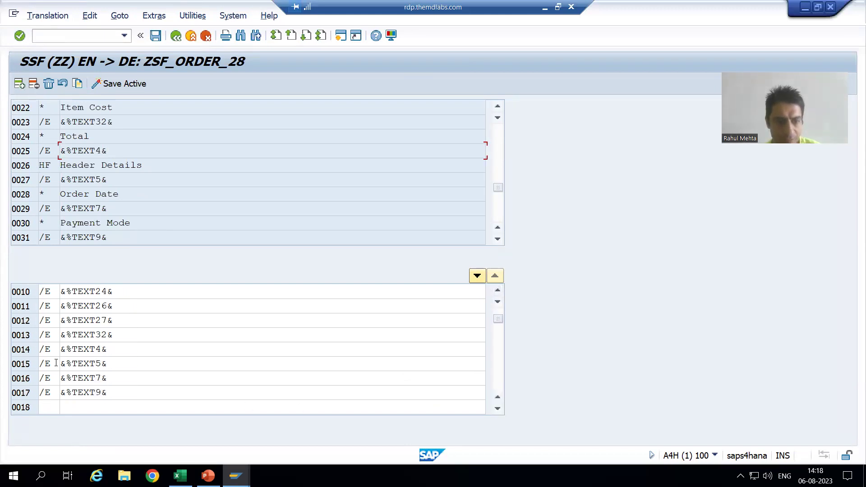
pyautogui.click(77, 350)
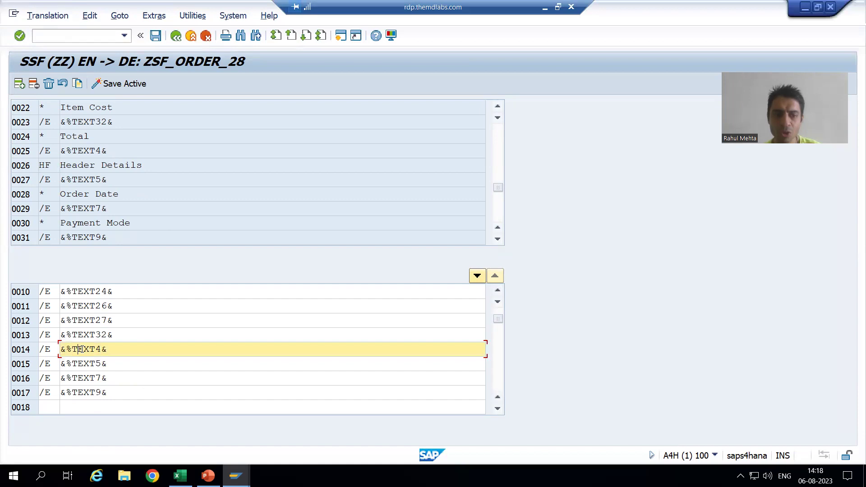
pyautogui.click(20, 85)
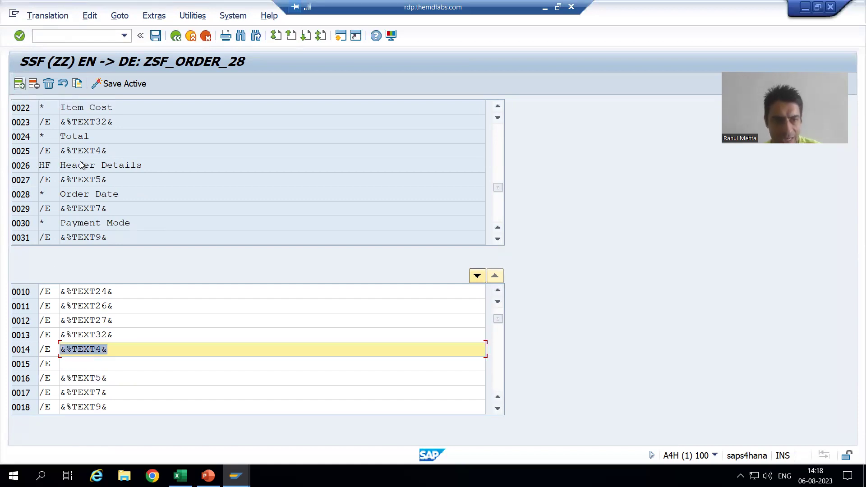
# - Replace the paragraph format of the empty line below &%TEXT4& with HF, matching the source line Header Details
pyautogui.moveTo(52, 165); pyautogui.dragTo(39, 165)
pyautogui.click(39, 165)
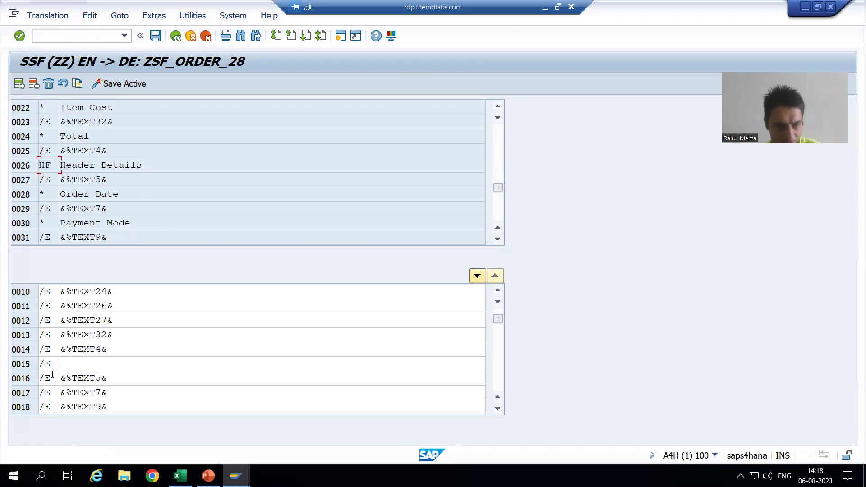
pyautogui.click(53, 363)
pyautogui.press('BackSpace')
pyautogui.press('BackSpace')
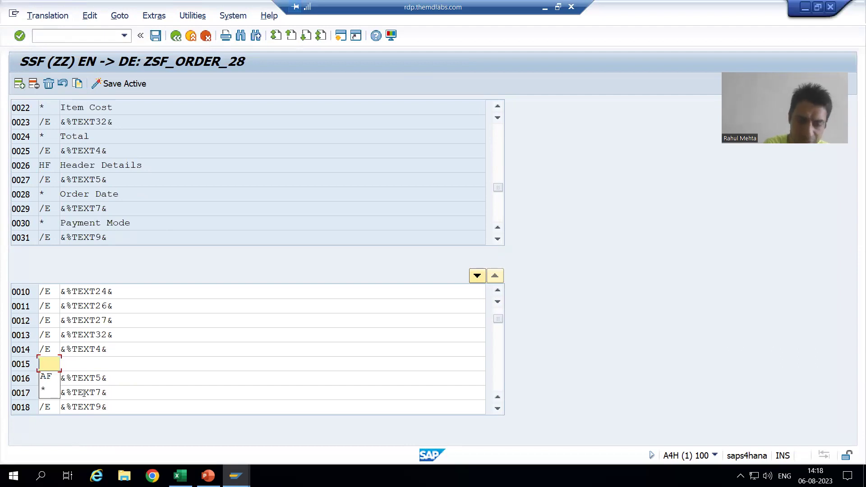
pyautogui.write('HF')
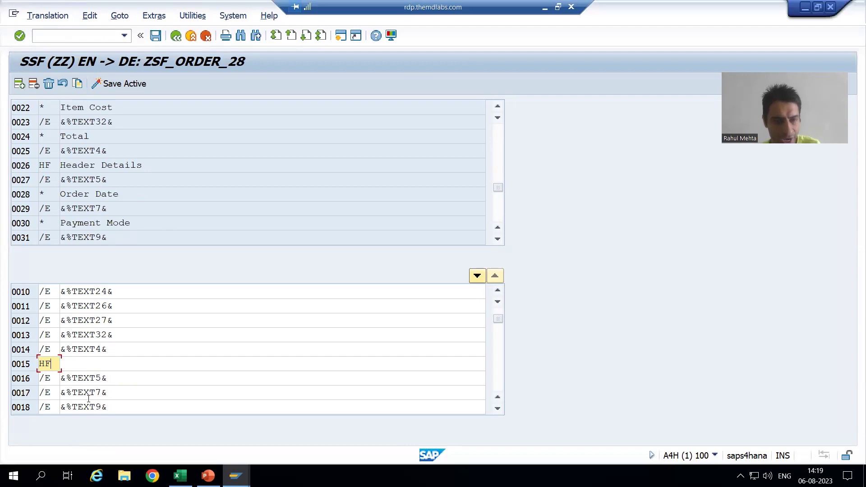
# - Copy the German term Header-Details from the Excel list into the target text line below &%TEXT4&
pyautogui.click(101, 166)
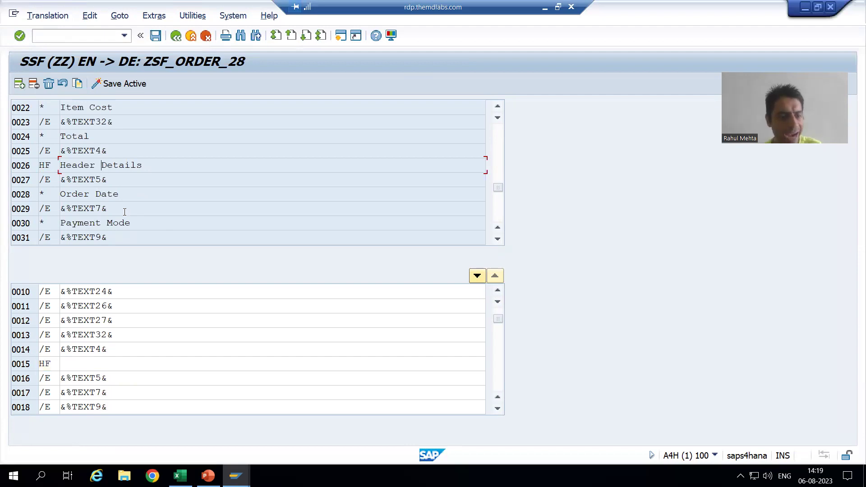
pyautogui.hotkey('alt', 'Tab')
pyautogui.click(184, 180)
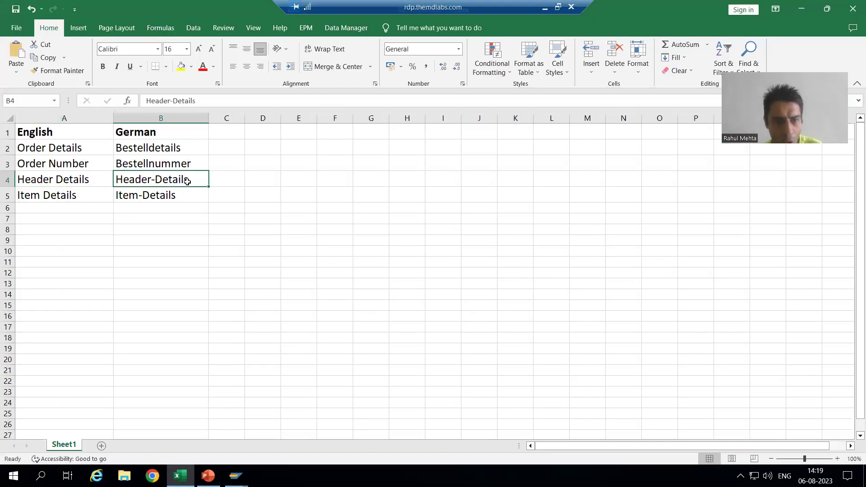
pyautogui.doubleClick(184, 181)
pyautogui.doubleClick(185, 180)
pyautogui.moveTo(189, 180); pyautogui.dragTo(113, 179)
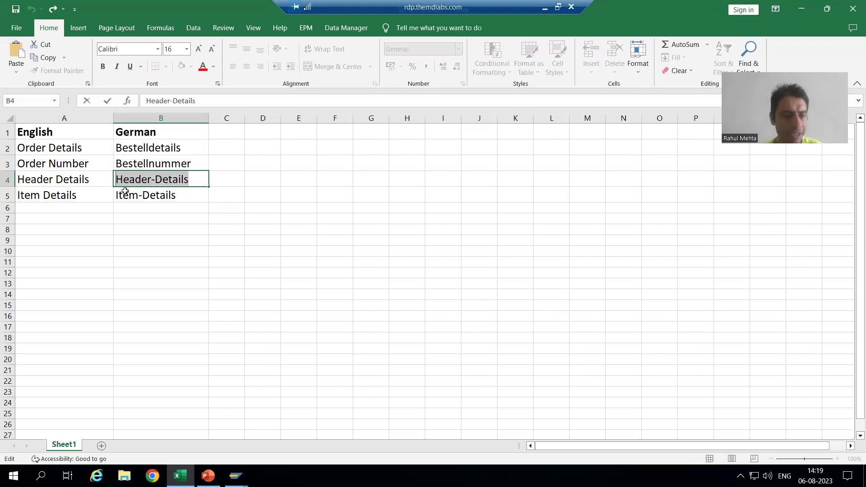
pyautogui.hotkey('alt', 'Tab')
pyautogui.click(90, 362)
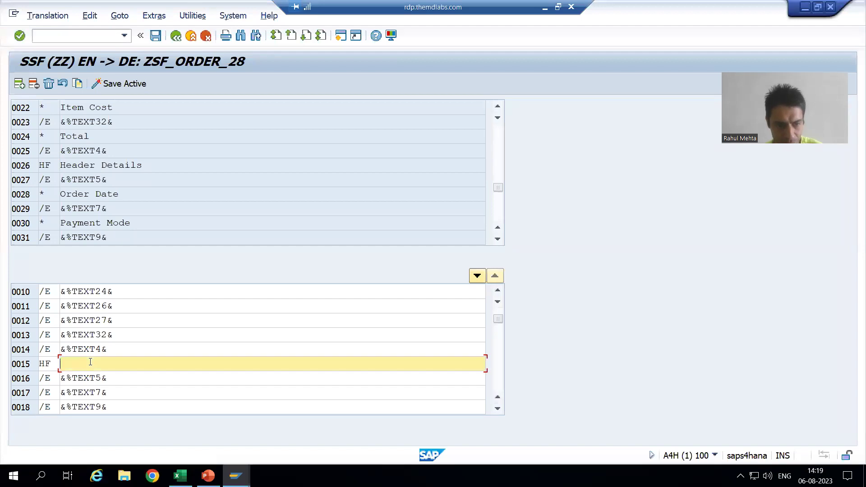
pyautogui.hotkey('ctrl', 'v')
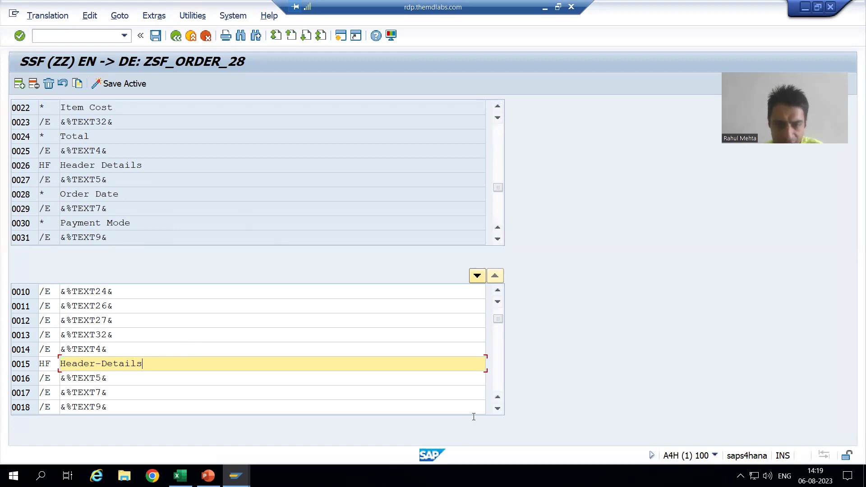
# - Search the English source text for the Item Details label and the text element it belongs to
pyautogui.click(498, 239)
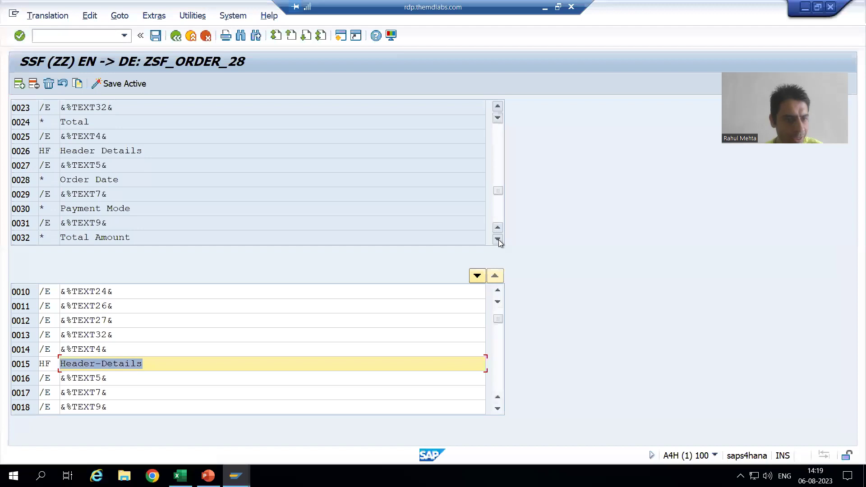
pyautogui.click(498, 239)
pyautogui.click(498, 239)
pyautogui.click(498, 239)
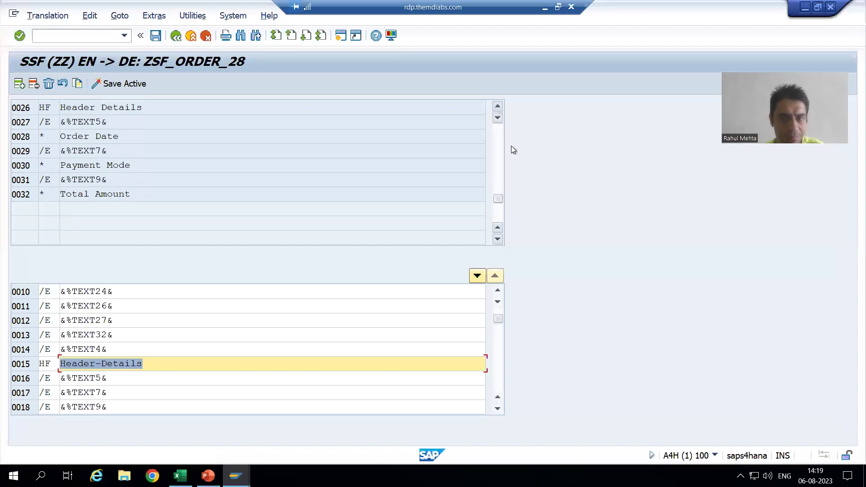
pyautogui.click(498, 109)
pyautogui.click(498, 109)
pyautogui.click(499, 109)
pyautogui.click(499, 109)
pyautogui.click(499, 109)
pyautogui.click(498, 109)
pyautogui.click(499, 109)
pyautogui.click(499, 108)
pyautogui.click(498, 109)
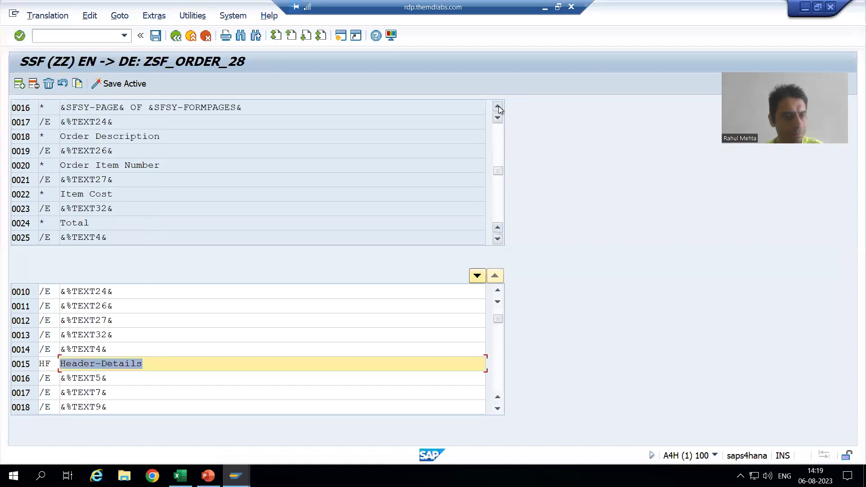
pyautogui.click(499, 108)
pyautogui.click(499, 108)
pyautogui.click(498, 108)
pyautogui.click(498, 109)
pyautogui.click(498, 108)
pyautogui.click(499, 109)
pyautogui.click(499, 109)
pyautogui.click(499, 109)
pyautogui.click(499, 109)
pyautogui.click(499, 109)
pyautogui.click(499, 109)
pyautogui.click(499, 109)
pyautogui.click(498, 109)
pyautogui.click(499, 109)
pyautogui.click(499, 108)
pyautogui.click(498, 109)
pyautogui.click(118, 151)
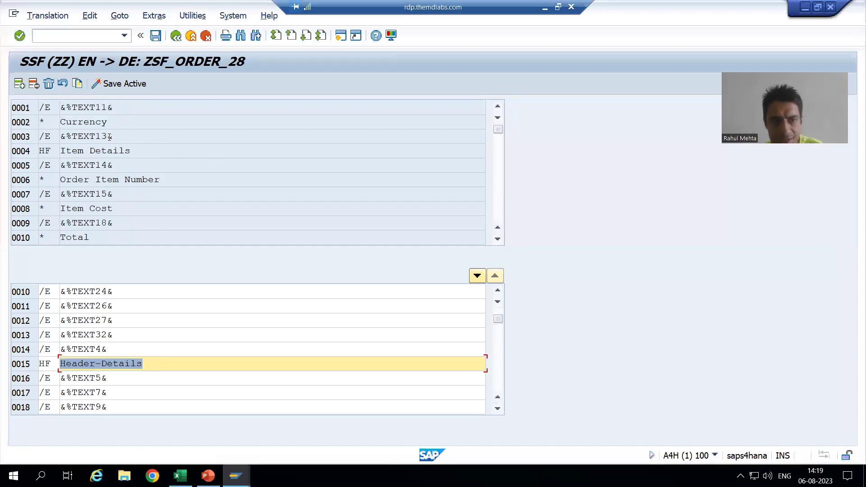
pyautogui.click(108, 136)
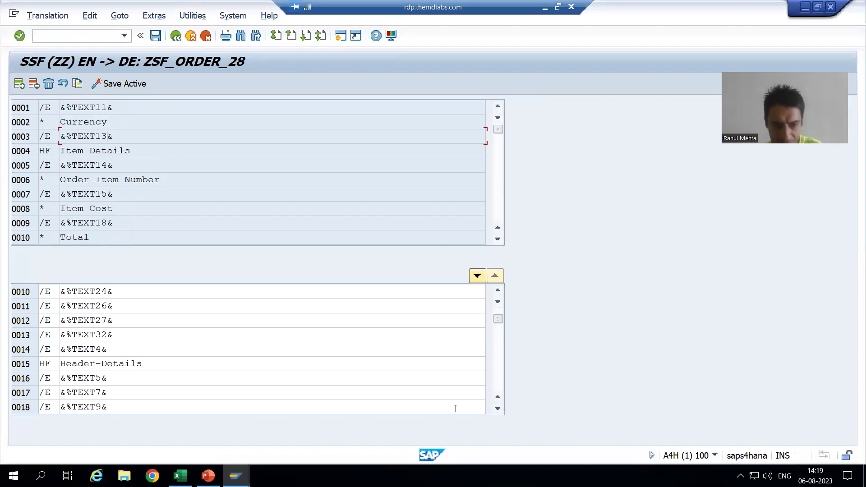
# - Insert an empty line below &%TEXT13& in the German target text
pyautogui.scroll(-4, 410, 347)
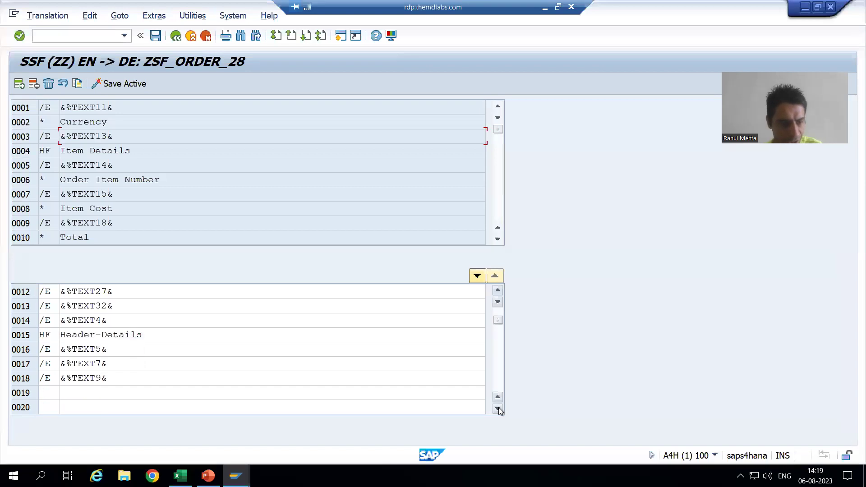
pyautogui.scroll(3, 438, 341)
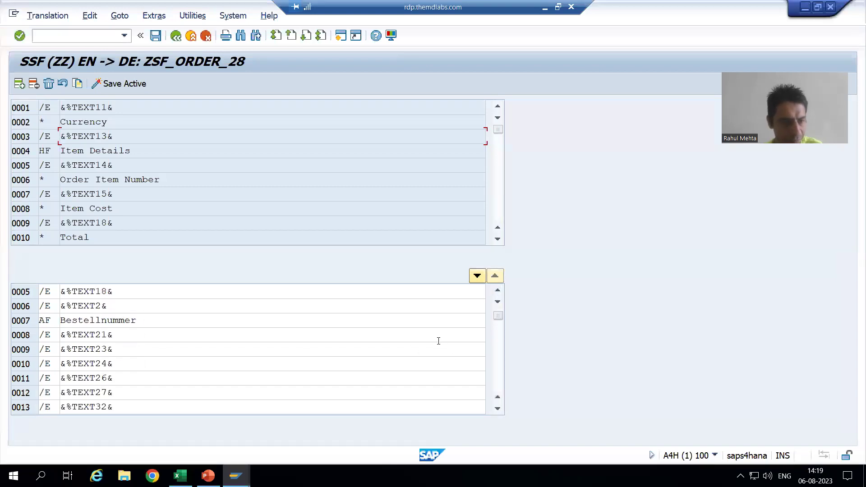
pyautogui.scroll(2, 438, 341)
pyautogui.click(93, 307)
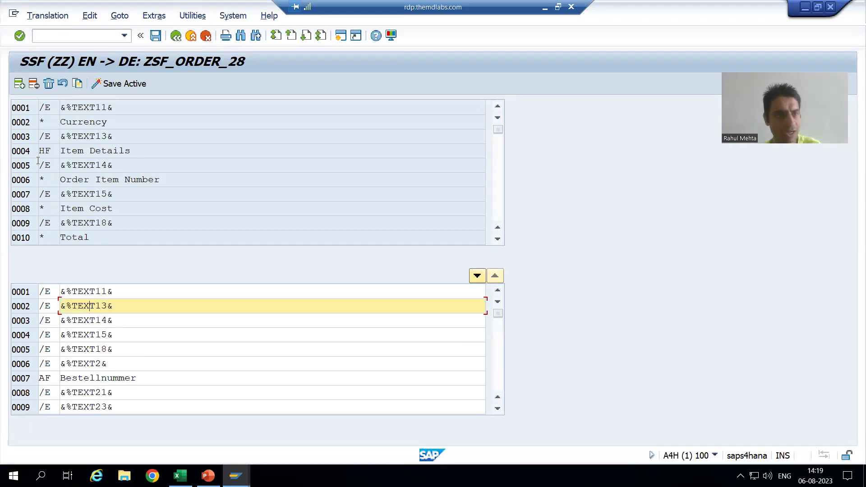
pyautogui.click(19, 83)
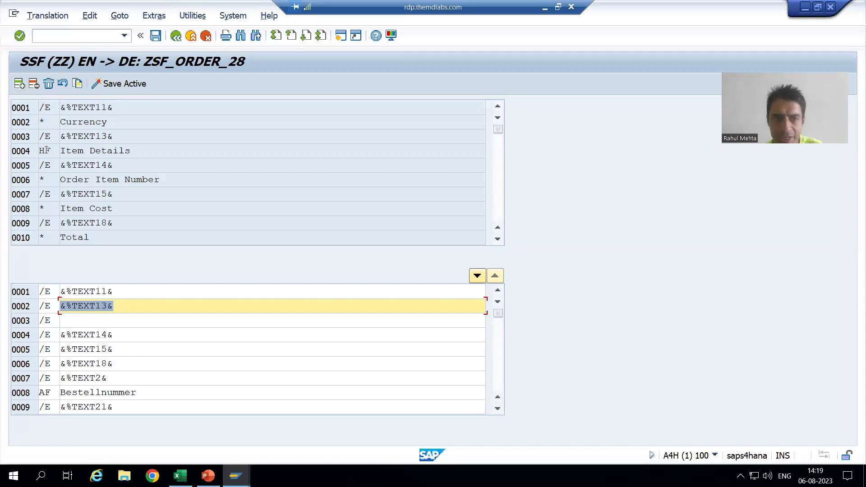
# - Replace the paragraph format of the empty line below &%TEXT13& with HF
pyautogui.click(50, 323)
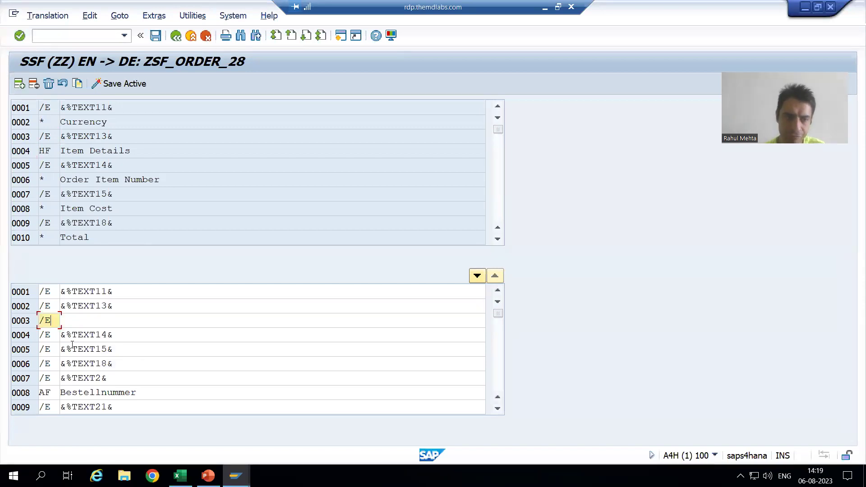
pyautogui.press('BackSpace')
pyautogui.press('BackSpace')
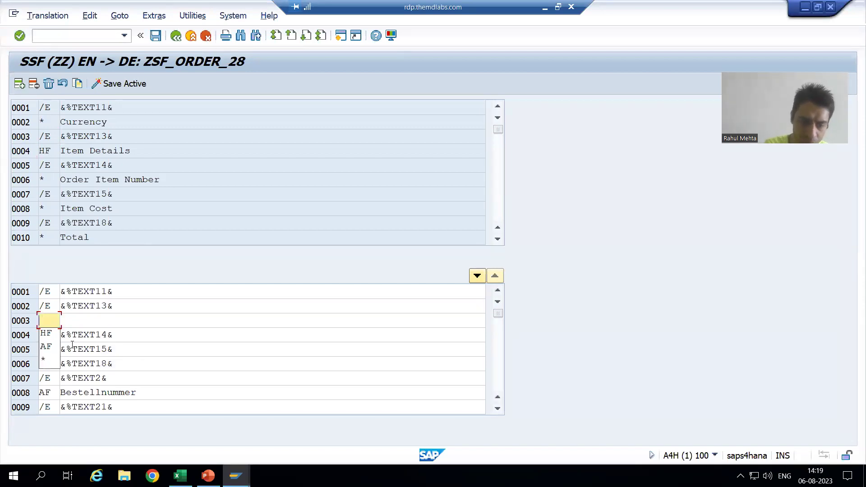
pyautogui.write('HF')
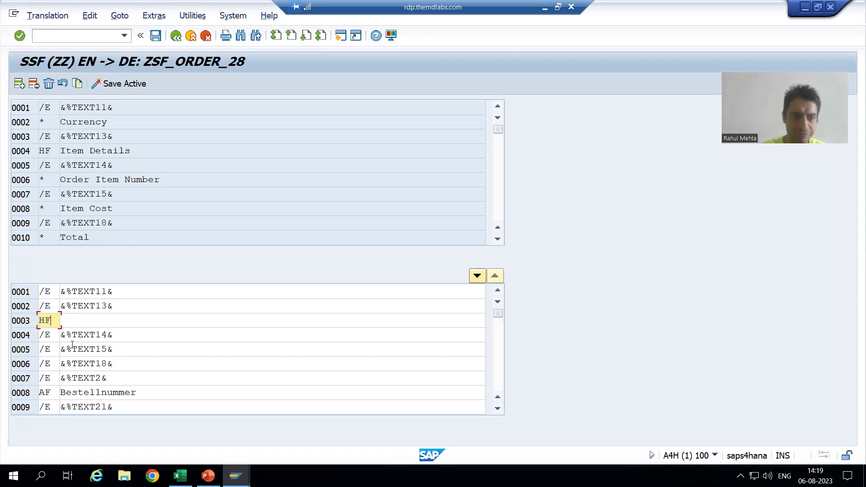
# - Copy the German term Item-Details from the Excel list into the target text line below &%TEXT13&
pyautogui.press('Tab')
pyautogui.hotkey('alt', 'Tab')
pyautogui.doubleClick(142, 176)
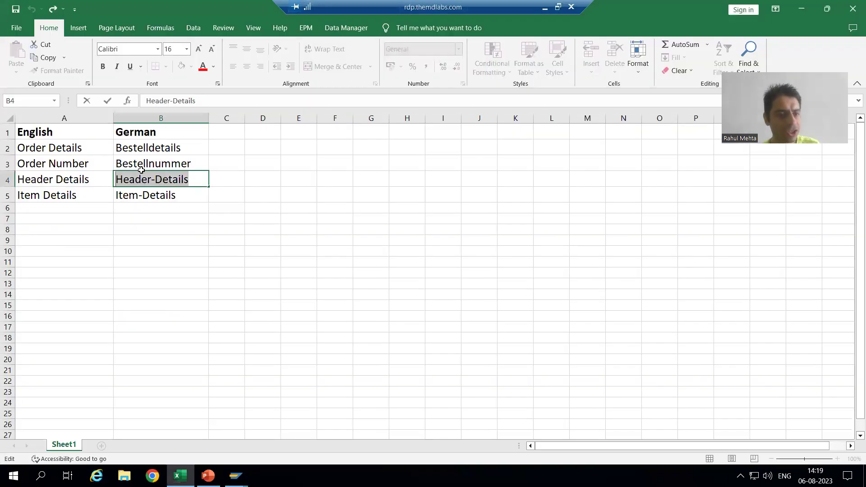
pyautogui.doubleClick(177, 195)
pyautogui.hotkey('ctrl', 'shift', 'Left')
pyautogui.hotkey('ctrl', 'shift', 'Left')
pyautogui.hotkey('ctrl', 'c')
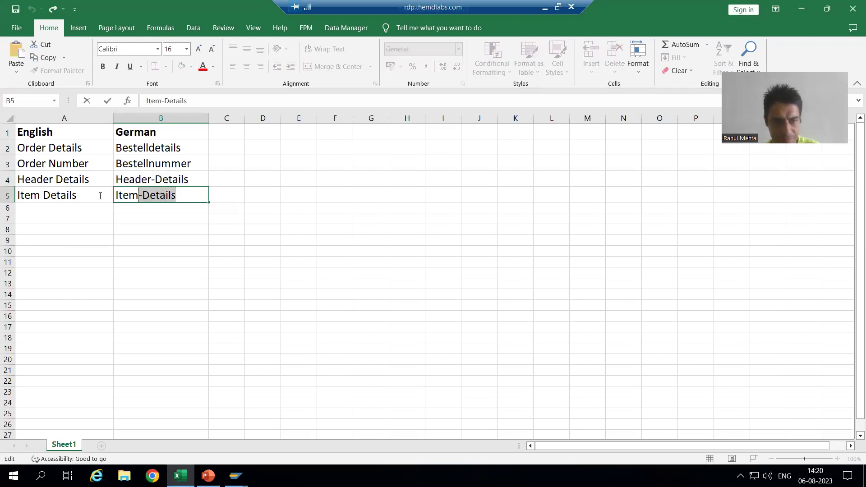
pyautogui.hotkey('alt', 'Tab')
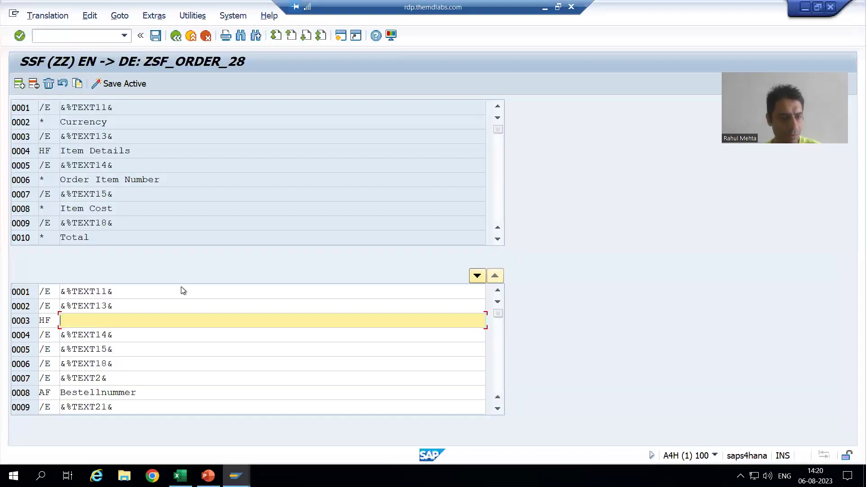
pyautogui.hotkey('ctrl', 'v')
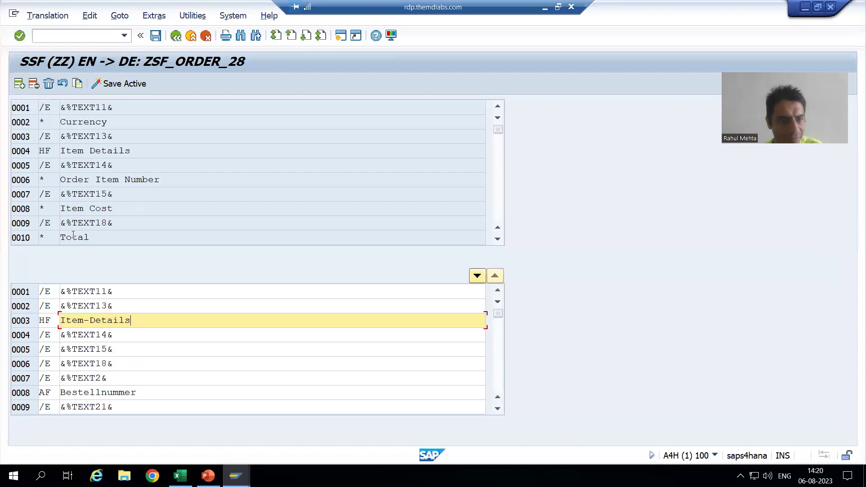
pyautogui.click(55, 237)
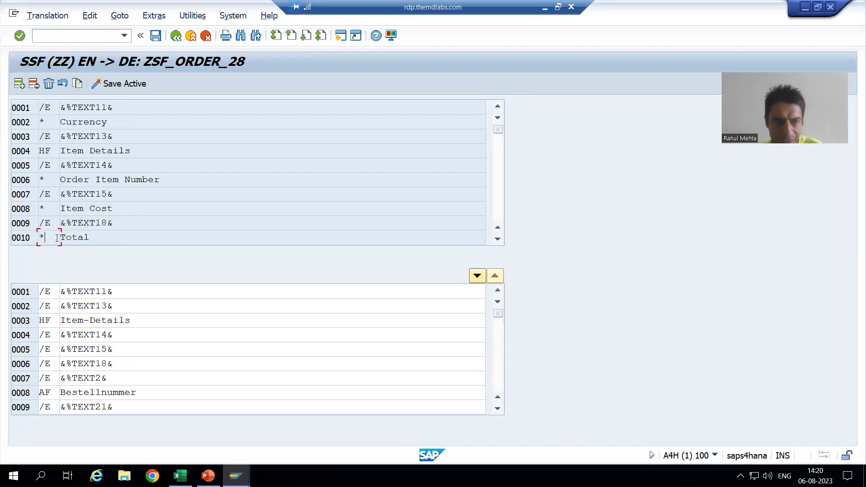
# - Find the text element of the Total label in the English source and look through the German target text for it
pyautogui.click(84, 224)
pyautogui.click(83, 236)
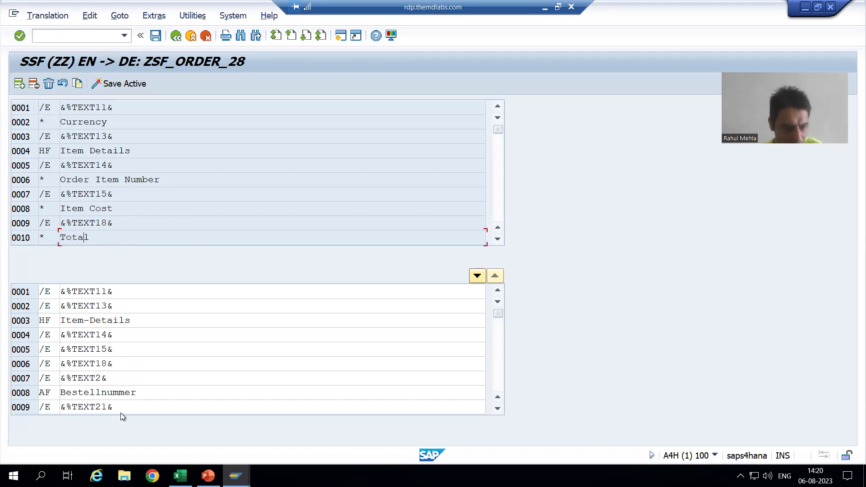
pyautogui.click(498, 409)
pyautogui.click(498, 409)
pyautogui.click(498, 409)
pyautogui.click(498, 409)
pyautogui.click(498, 408)
pyautogui.click(498, 408)
pyautogui.click(498, 409)
pyautogui.click(498, 409)
pyautogui.click(498, 409)
pyautogui.click(498, 409)
pyautogui.click(498, 408)
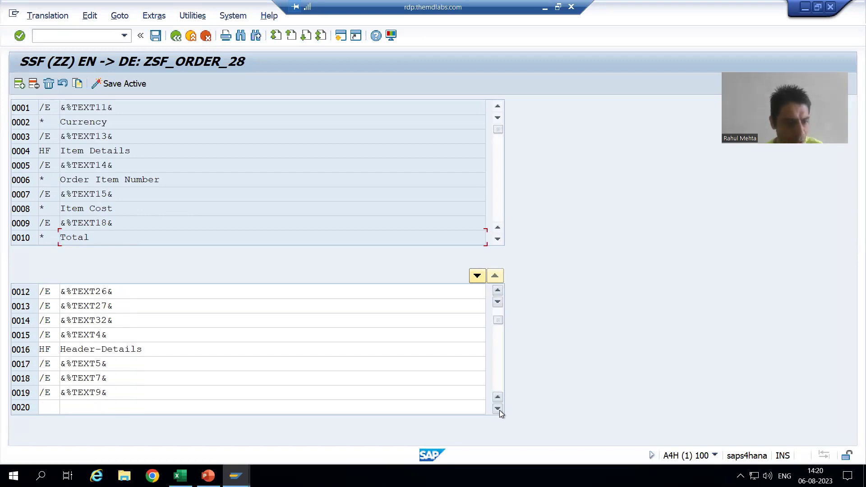
pyautogui.click(498, 409)
pyautogui.scroll(4, 406, 341)
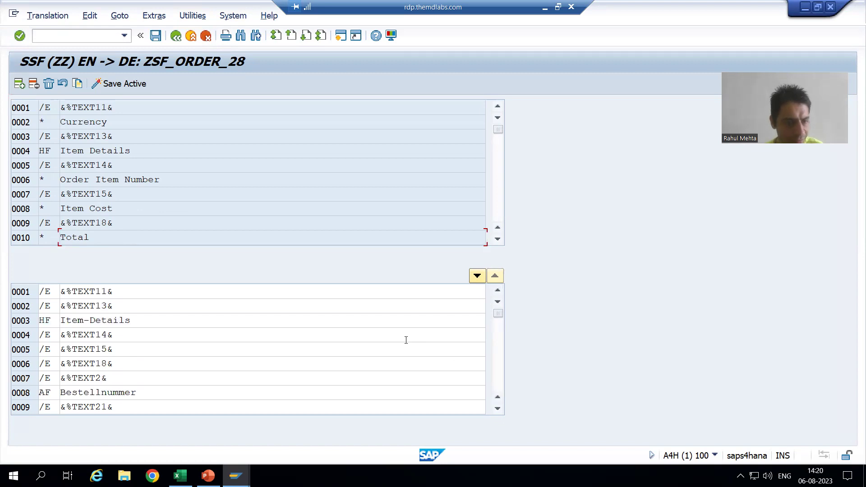
# - Insert an empty line below &%TEXT18& in the German target text and set its paragraph format to *
pyautogui.click(95, 364)
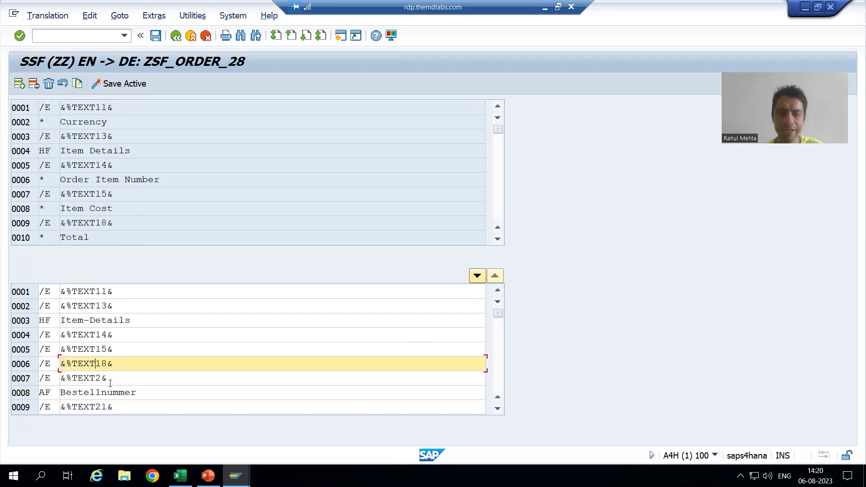
pyautogui.click(21, 84)
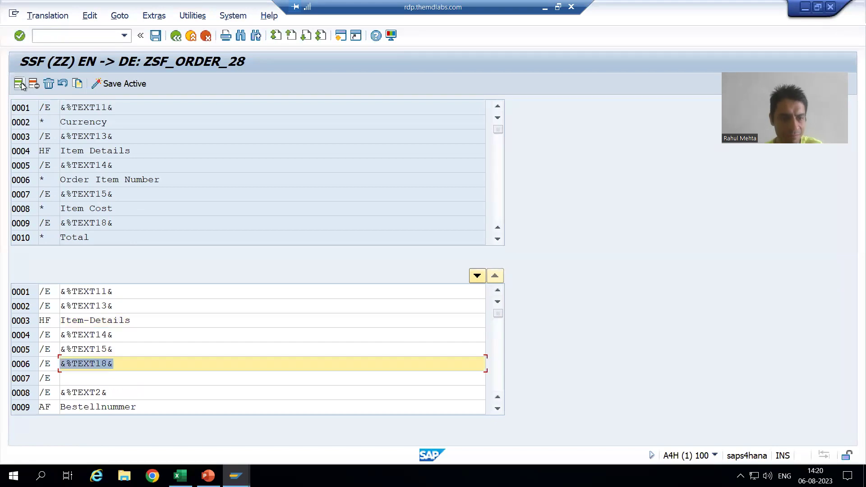
pyautogui.click(50, 379)
pyautogui.press('BackSpace')
pyautogui.press('BackSpace')
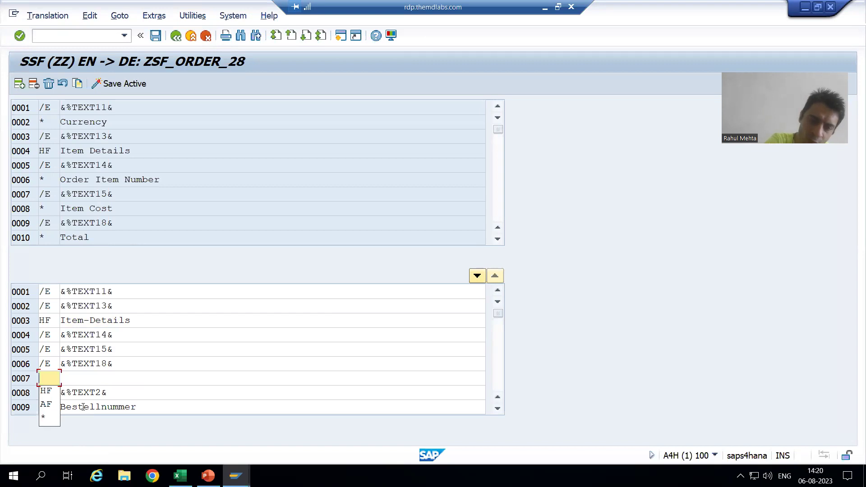
pyautogui.write('*')
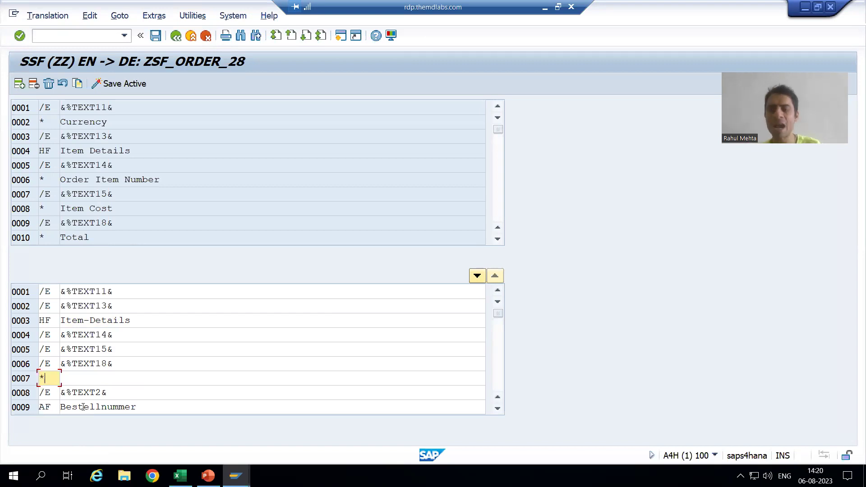
# - Enter TOTAL as the German text below &%TEXT18&, and save the translation as active before reopening it
pyautogui.click(80, 377)
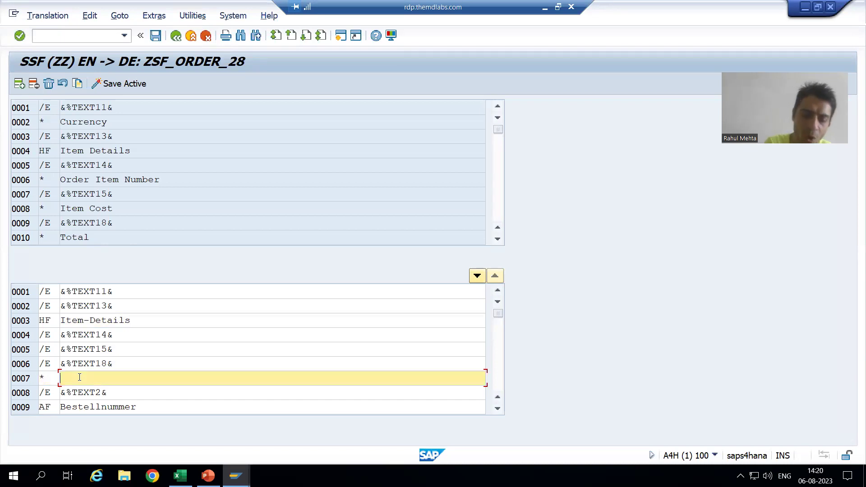
pyautogui.write('TOTAL')
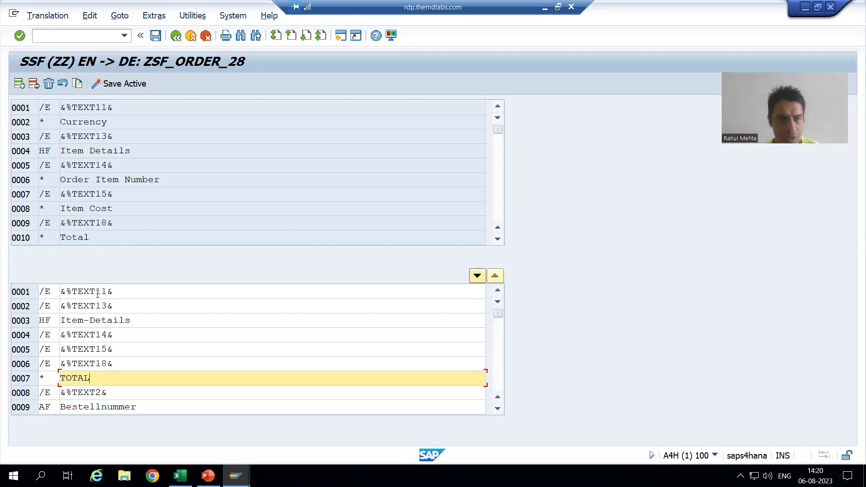
pyautogui.click(108, 84)
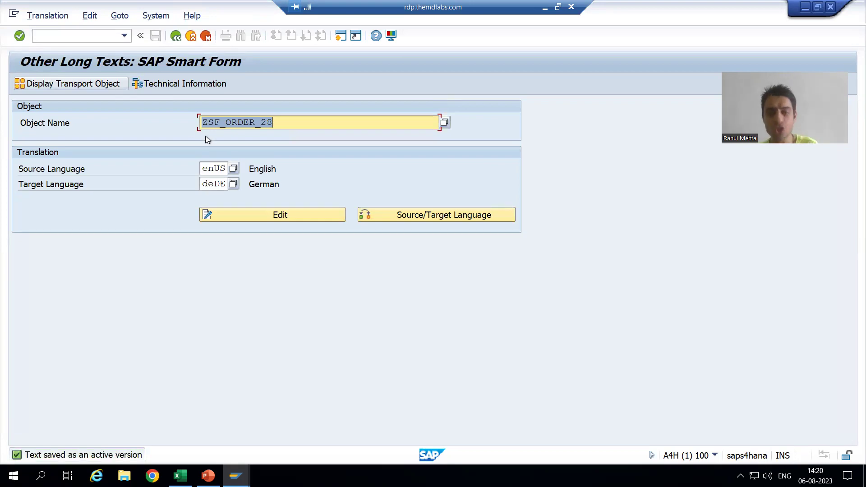
pyautogui.click(252, 214)
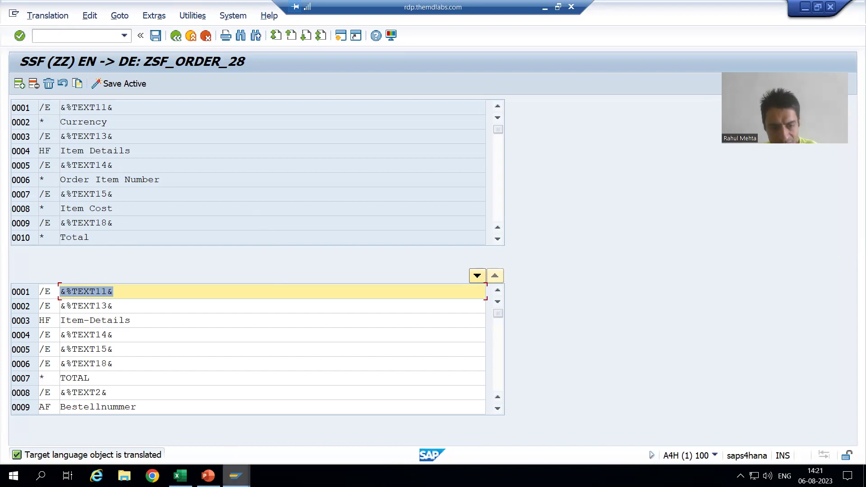
# - Switch to the Smart Forms session, display form ZSF_ORDER_28 and open the test screen of its generated function module
pyautogui.click(236, 475)
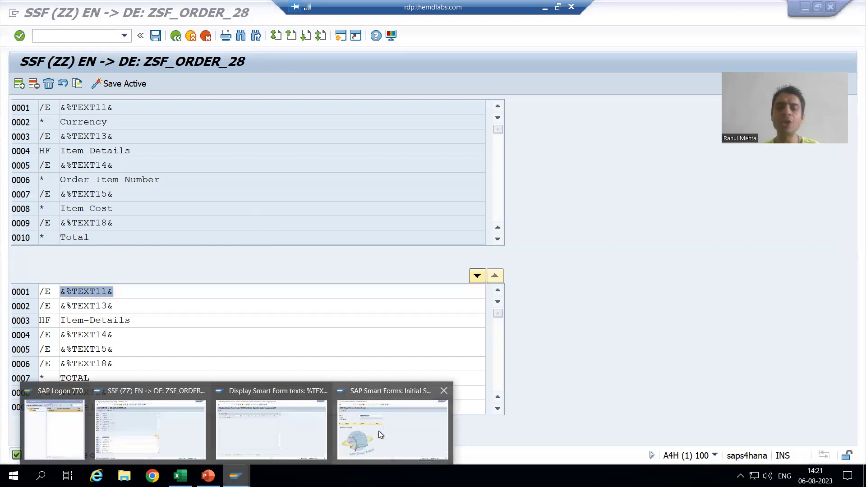
pyautogui.click(378, 432)
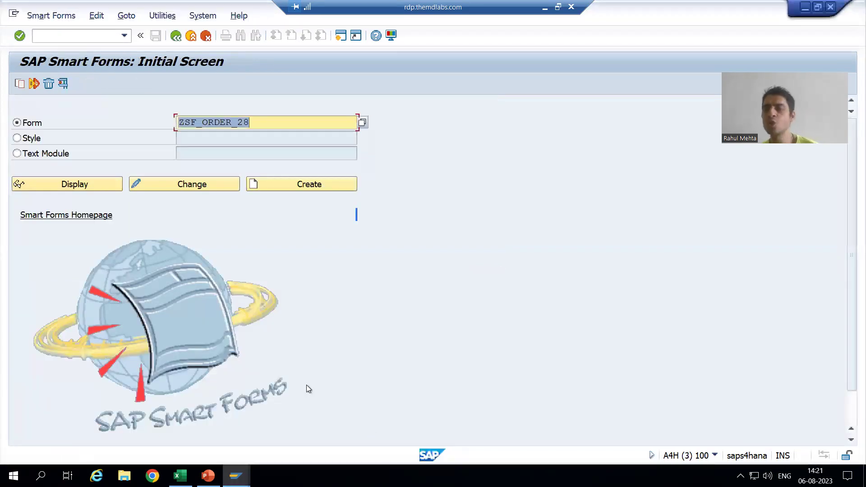
pyautogui.click(73, 183)
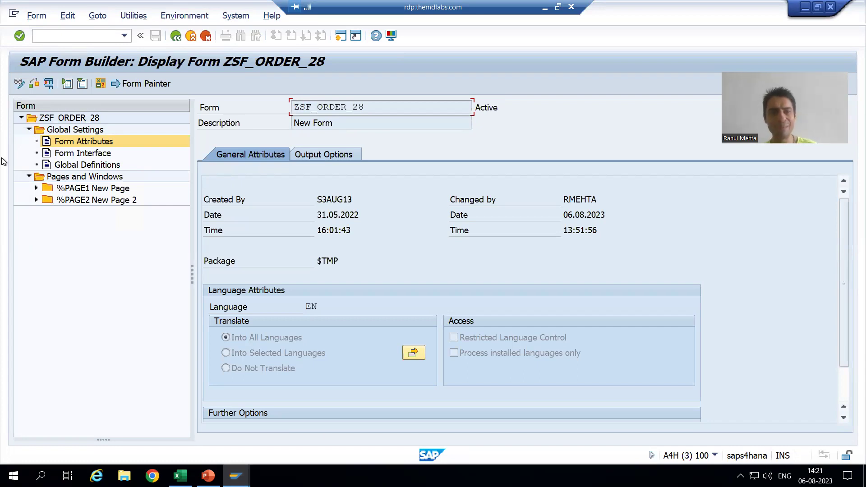
pyautogui.click(49, 84)
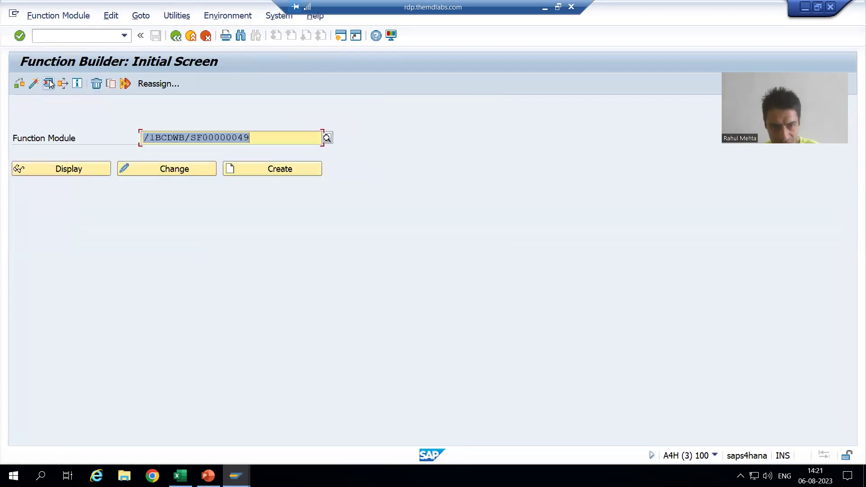
pyautogui.click(49, 83)
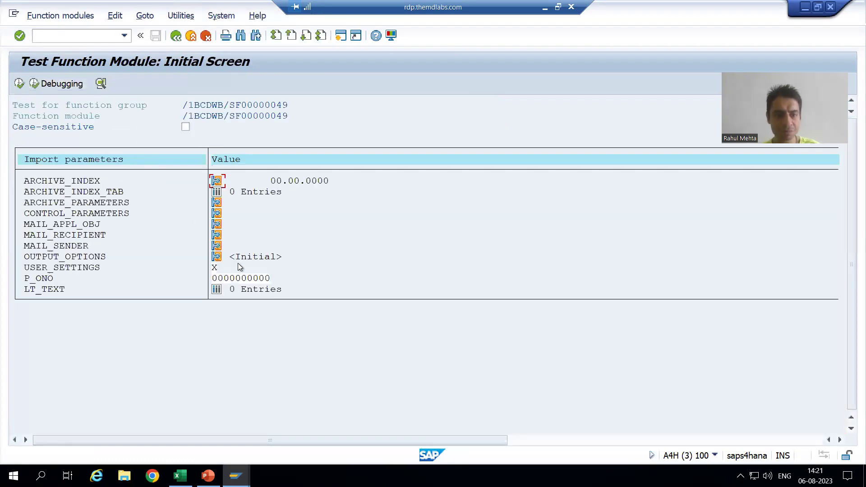
# - Run the function module test with the order number in P_ONO and review the English print preview for output device LP01
pyautogui.click(266, 279)
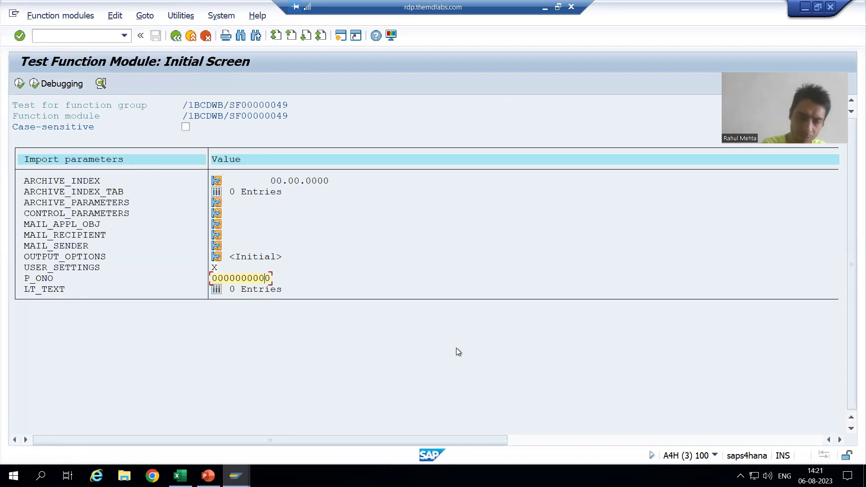
pyautogui.write('1')
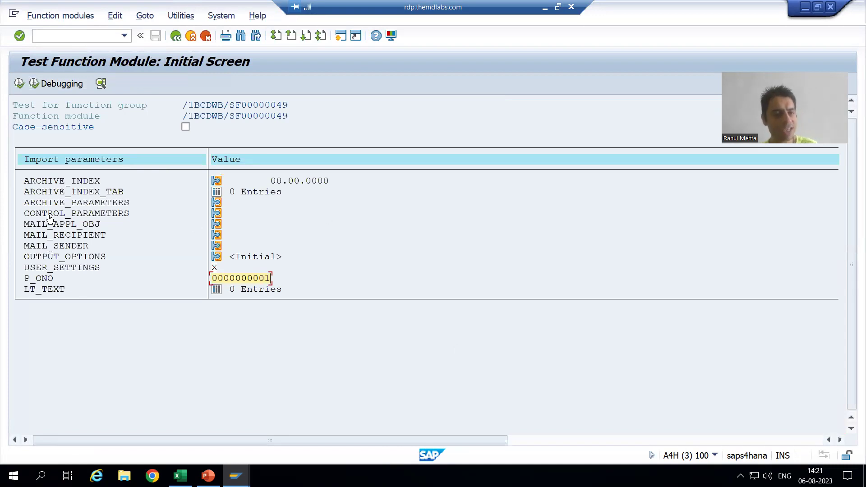
pyautogui.click(18, 84)
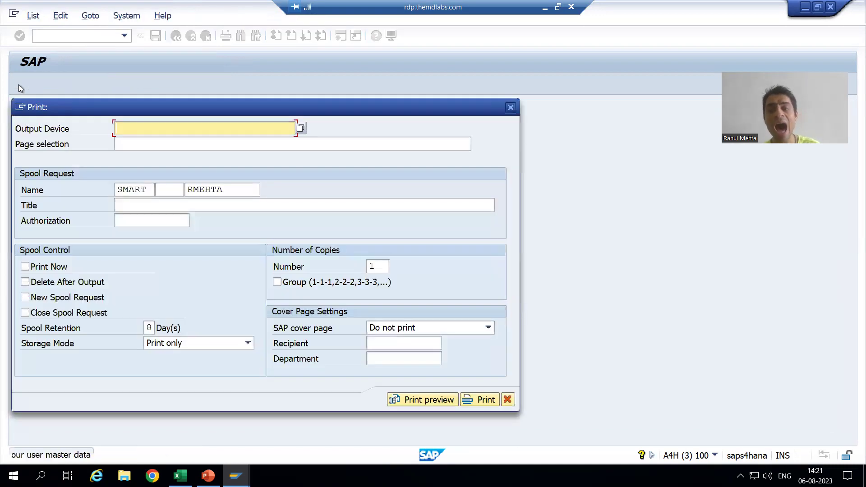
pyautogui.write('l')
pyautogui.click(148, 142)
pyautogui.click(428, 403)
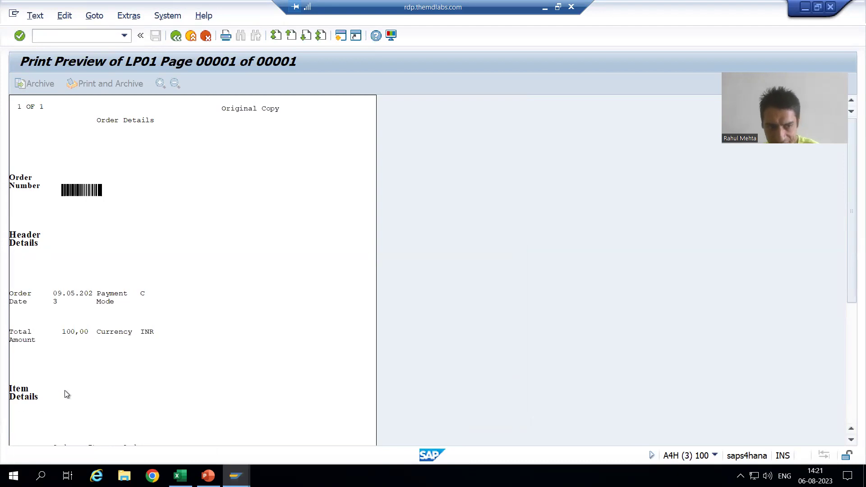
pyautogui.scroll(-3, 64, 385)
pyautogui.scroll(-3, 62, 383)
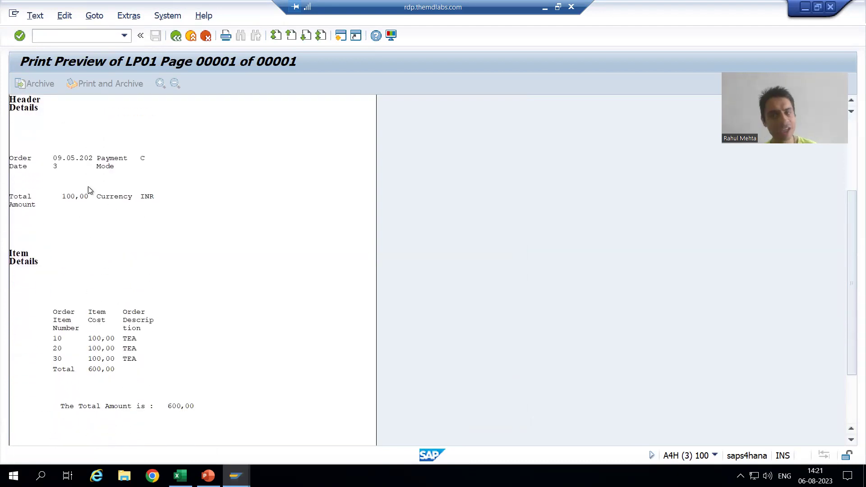
# - Log on to SAP client 100 again with DE as the logon language
pyautogui.click(44, 34)
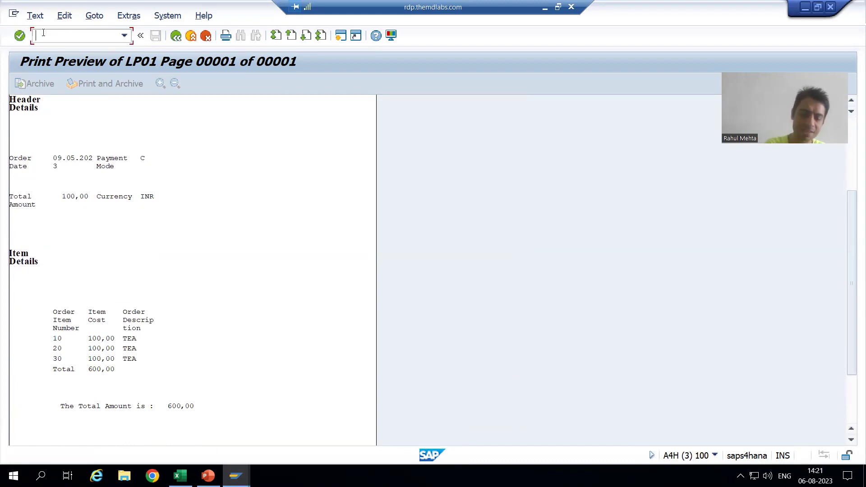
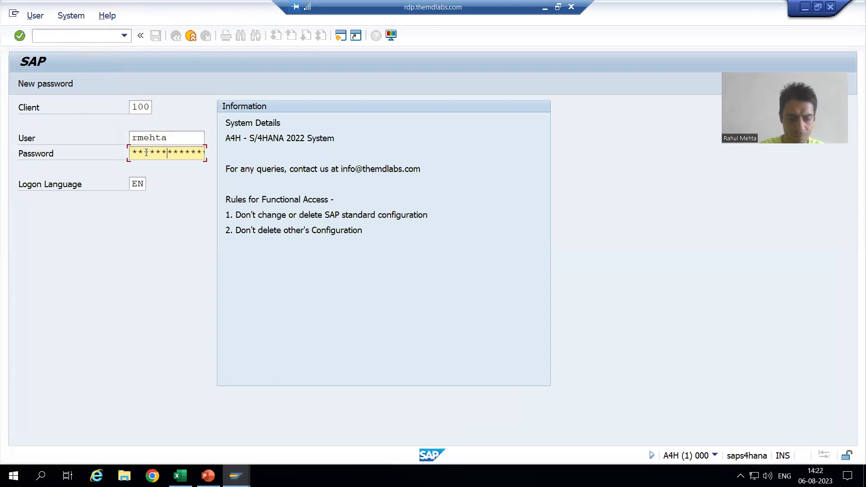
pyautogui.press('Tab')
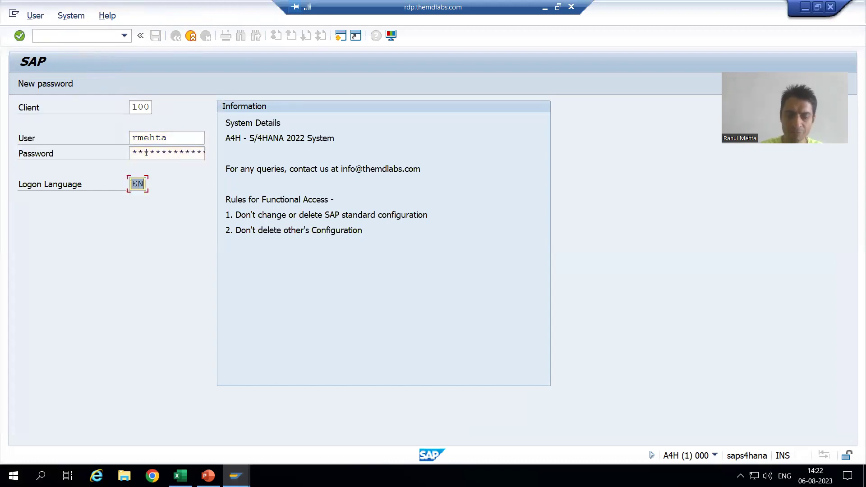
pyautogui.write('DE')
pyautogui.press('Return')
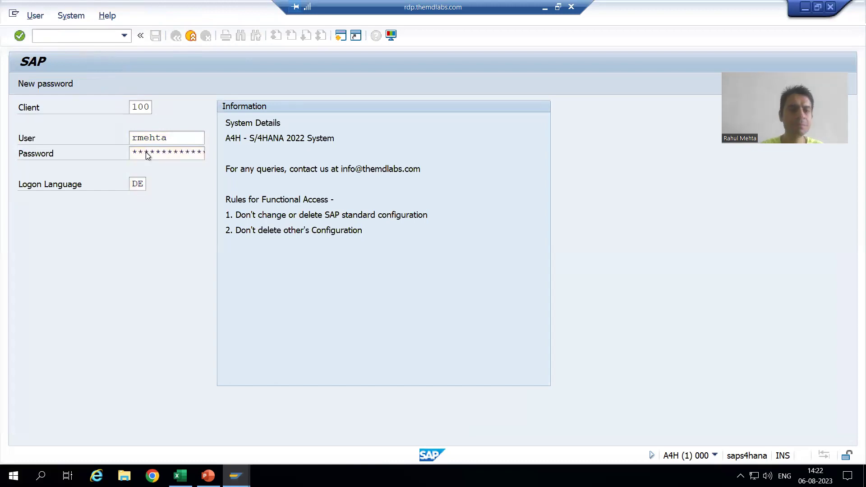
pyautogui.press('Return')
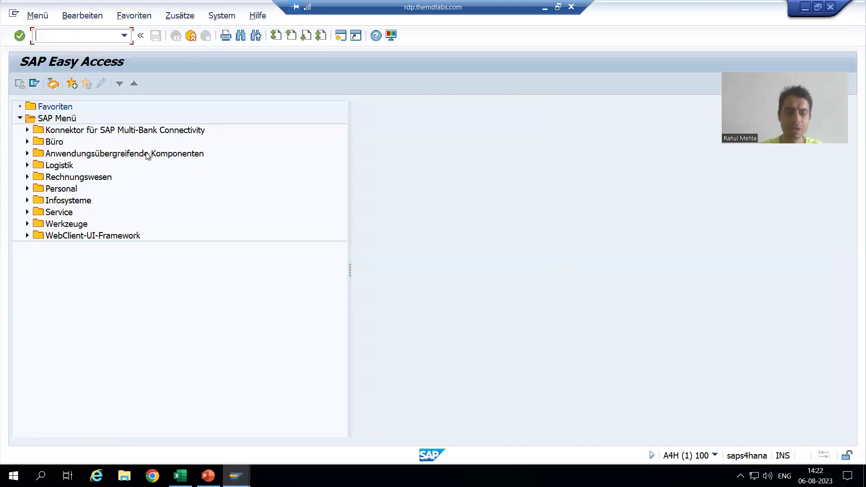
# - Start the smartforms transaction, choose form zsf_order_28 and open the test screen of its generated function module
pyautogui.write('smartforms')
pyautogui.press('Return')
pyautogui.write('z')
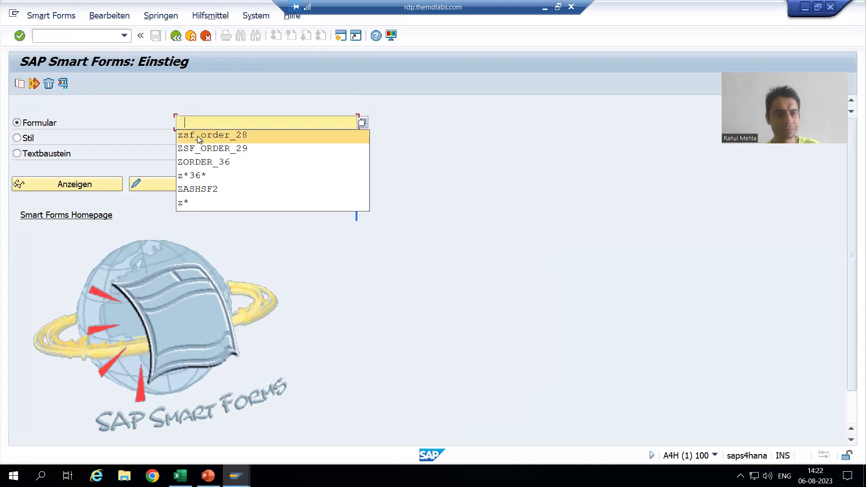
pyautogui.click(197, 133)
pyautogui.click(63, 86)
pyautogui.click(48, 84)
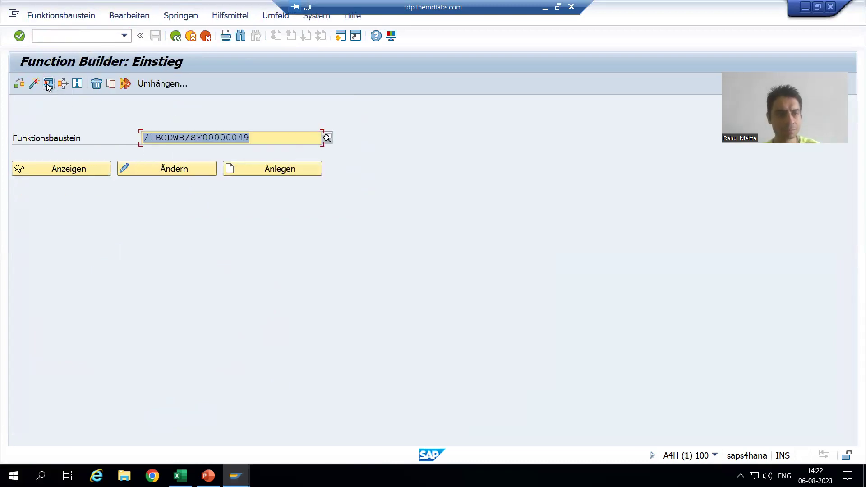
# - Run the test in the German session with the order number in P_ONO and review the print preview for output device lp01
pyautogui.click(267, 280)
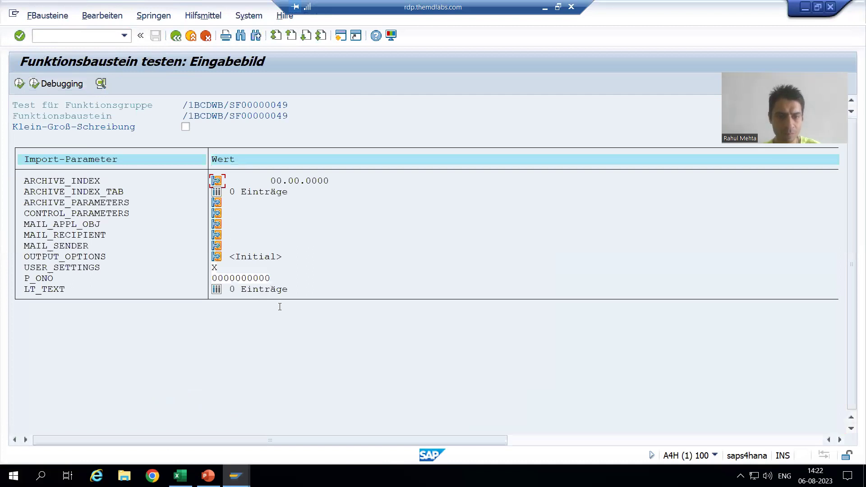
pyautogui.press('BackSpace')
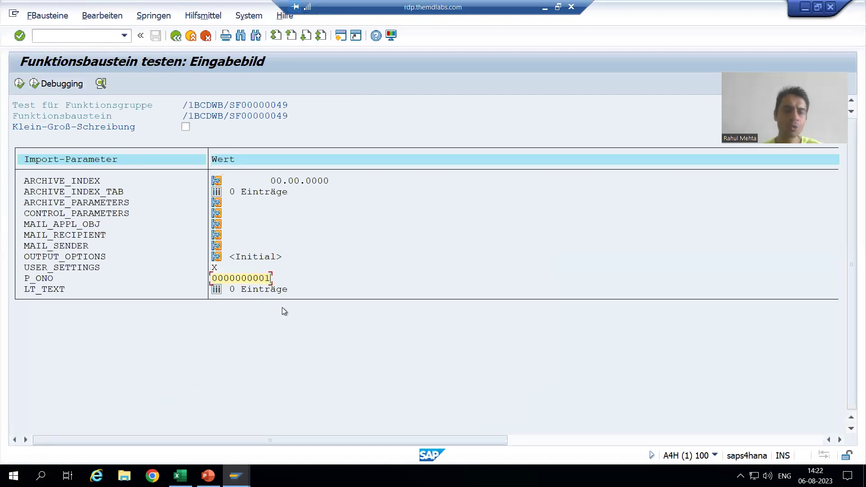
pyautogui.click(19, 84)
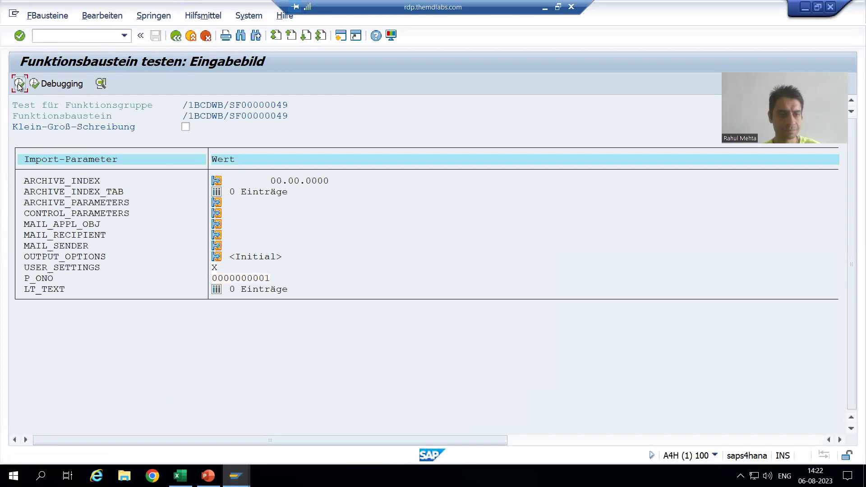
pyautogui.write('l')
pyautogui.click(145, 140)
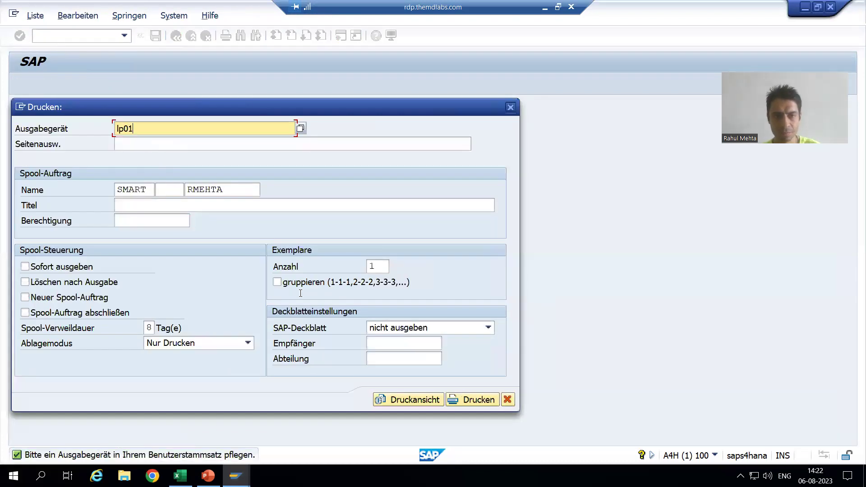
pyautogui.click(409, 402)
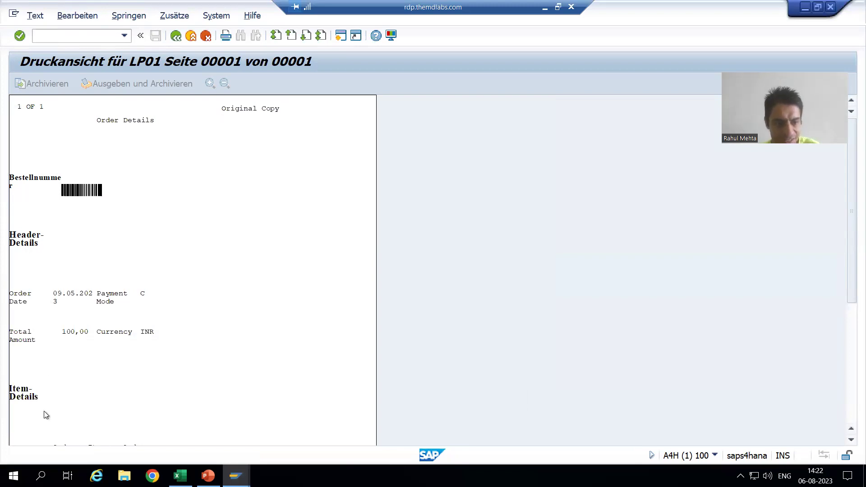
pyautogui.scroll(-1, 21, 366)
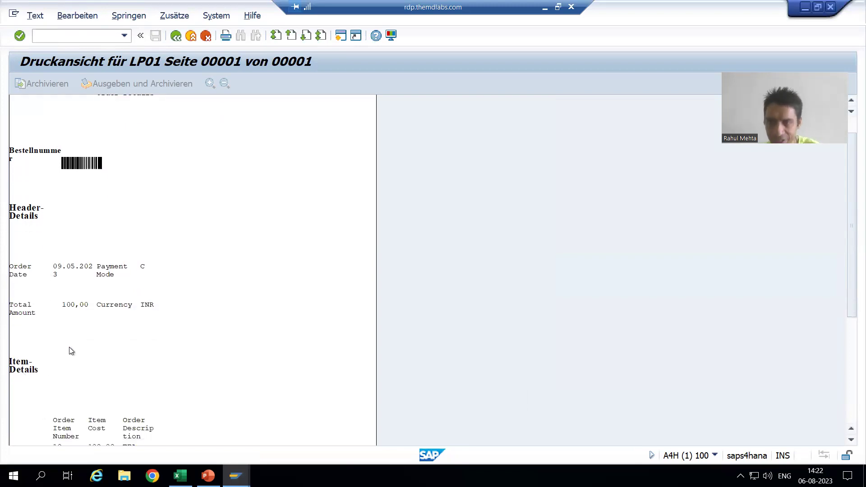
pyautogui.scroll(-3, 70, 348)
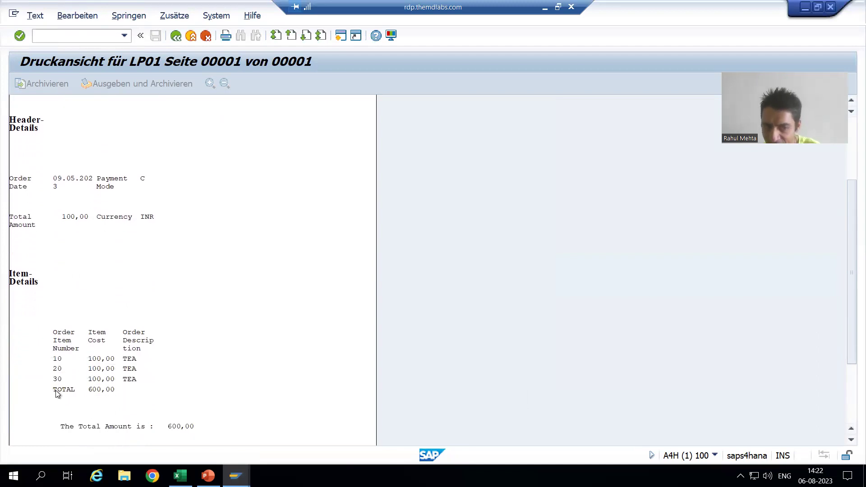
# - Review the header, item and total labels in the German print preview for translated and untranslated texts
pyautogui.scroll(3, 77, 280)
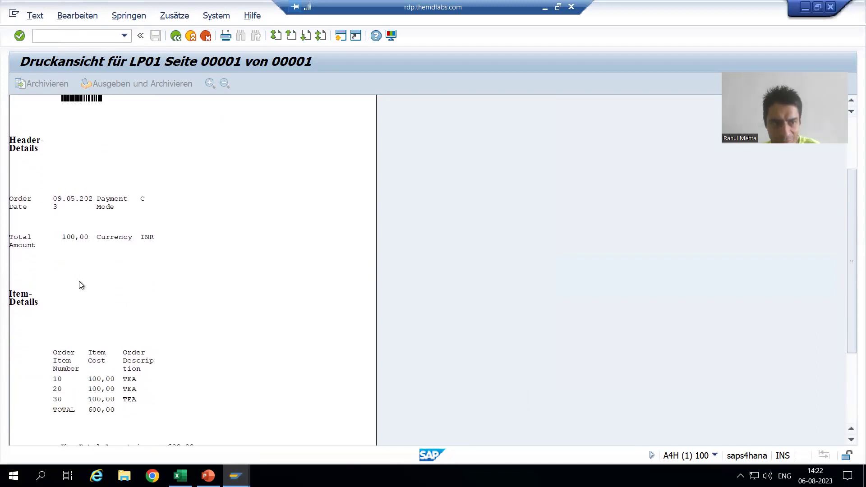
pyautogui.scroll(1, 44, 170)
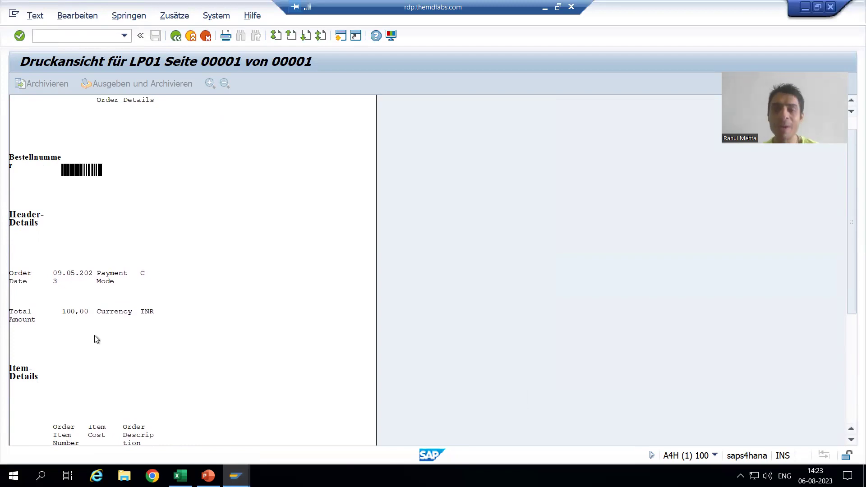
pyautogui.scroll(-5, 96, 335)
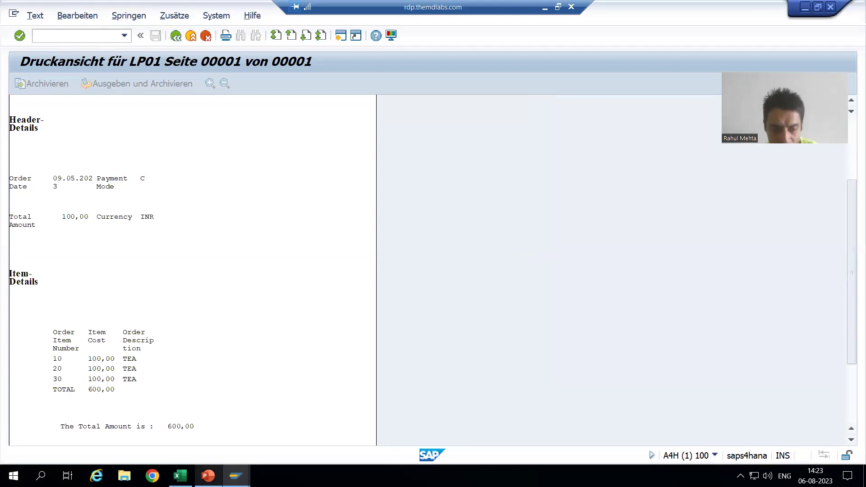
pyautogui.click(74, 123)
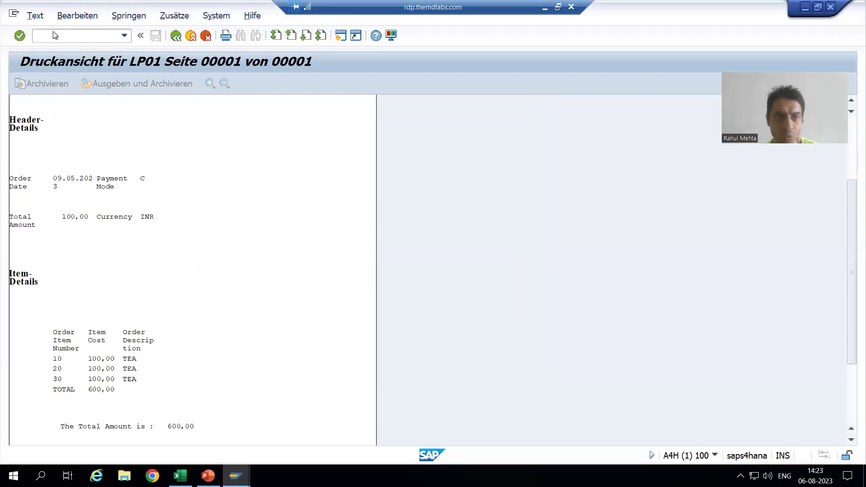
# - End the German session with /nex and reopen the logon screen of the A4H system
pyautogui.click(54, 33)
pyautogui.write('/')
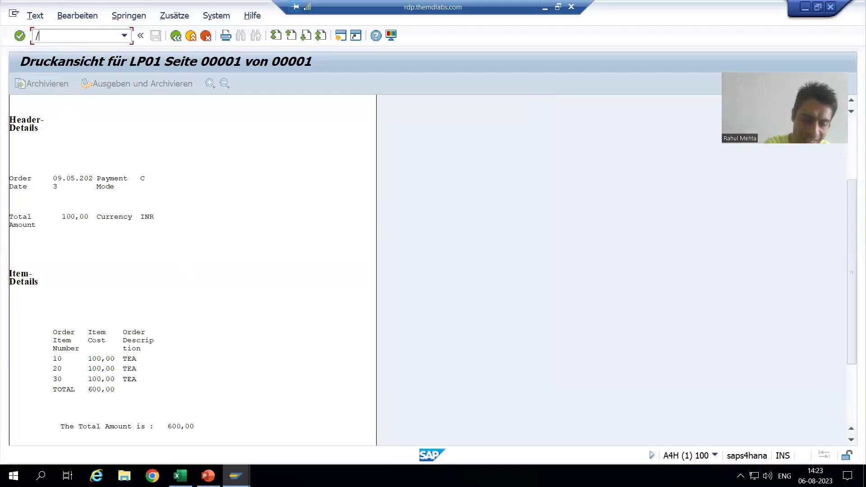
pyautogui.write('nex')
pyautogui.press('Return')
pyautogui.doubleClick(177, 85)
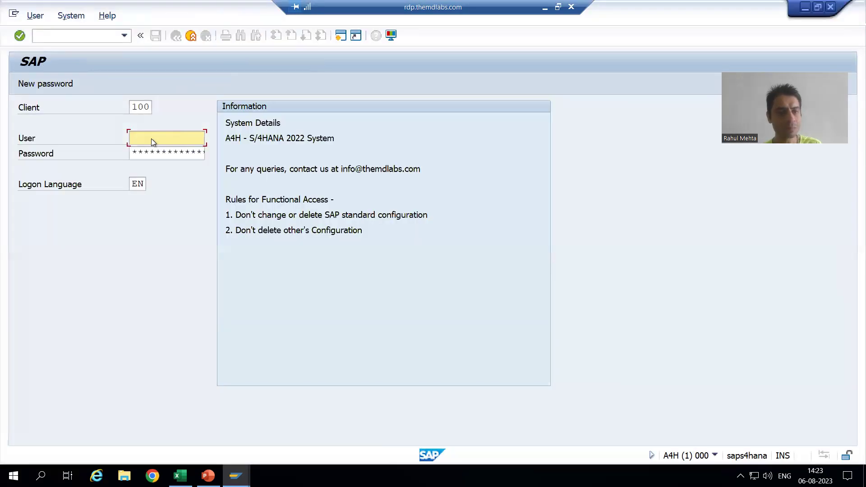
# - Log on to client 100 with the user name and account password, using EN as the logon language
pyautogui.click(151, 139)
pyautogui.click(153, 147)
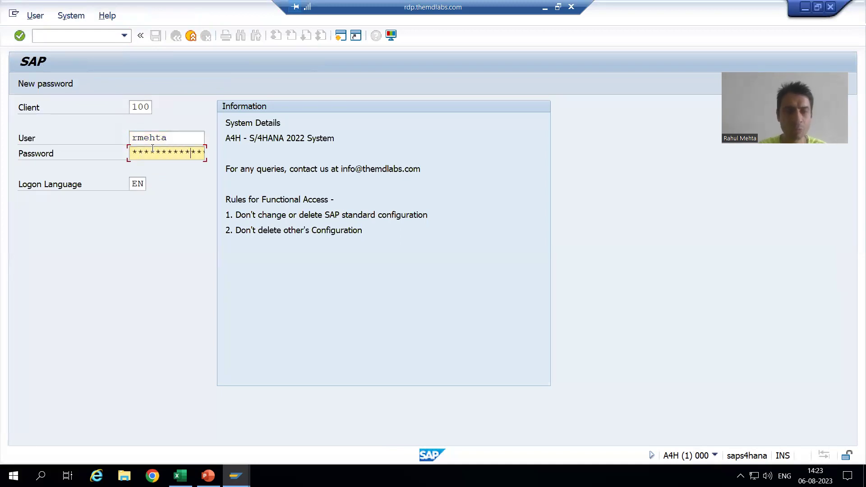
pyautogui.press('Return')
pyautogui.press('Return')
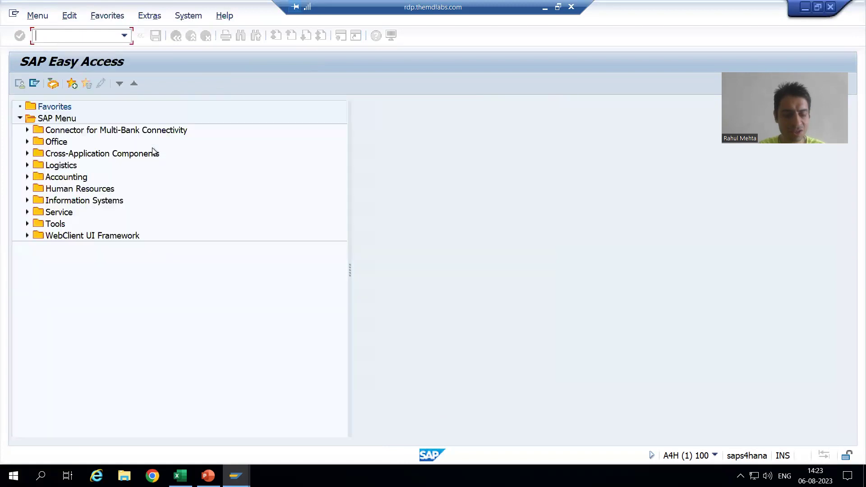
# - Start transaction SE63 and open the smart form object type from SAPscript: Forms and Styles among the other texts
pyautogui.write('SE63')
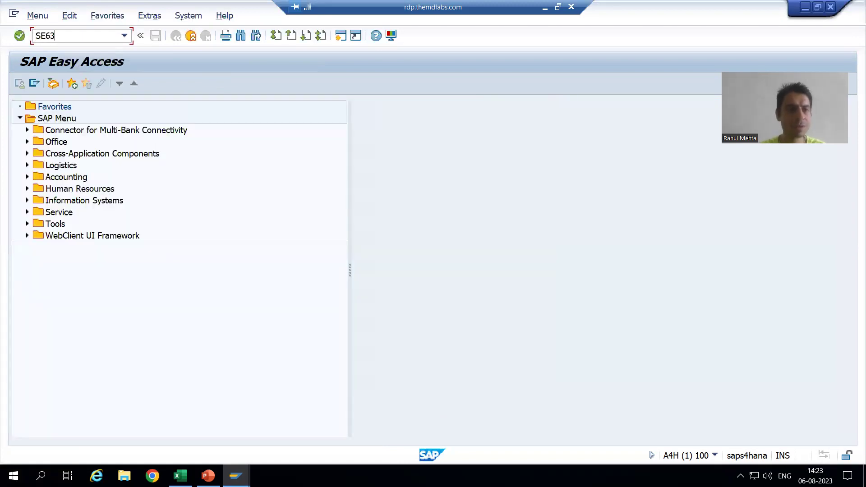
pyautogui.press('Return')
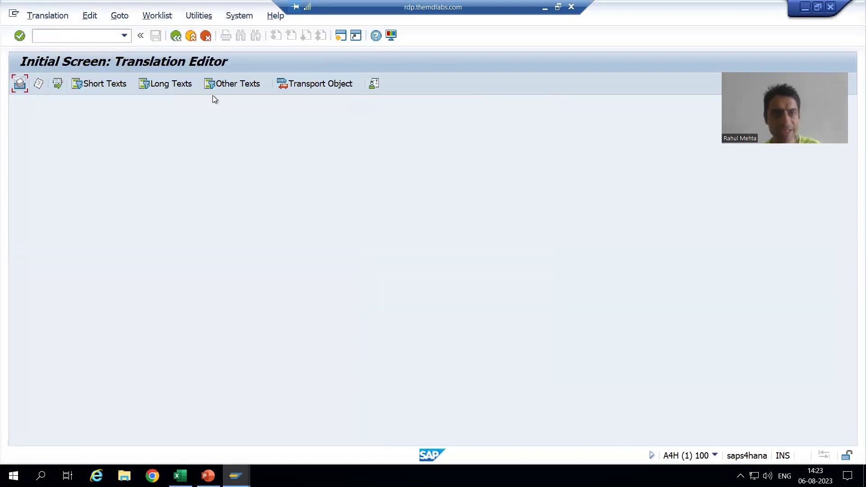
pyautogui.click(241, 83)
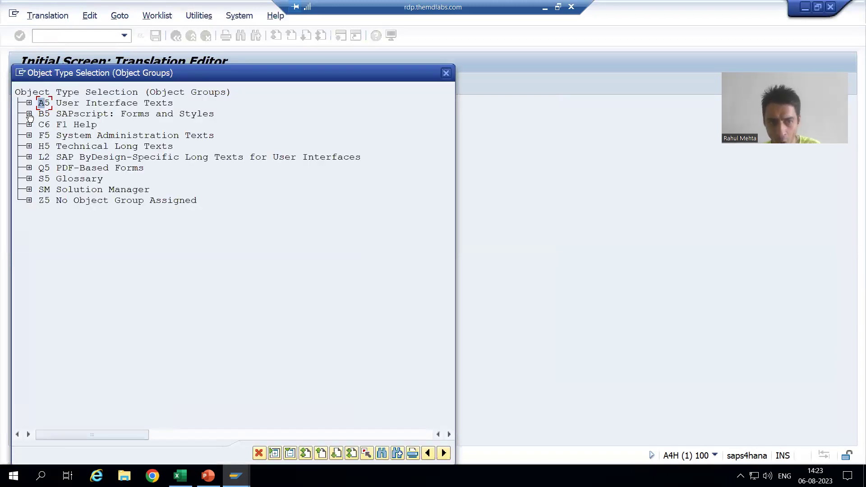
pyautogui.click(28, 113)
pyautogui.doubleClick(98, 135)
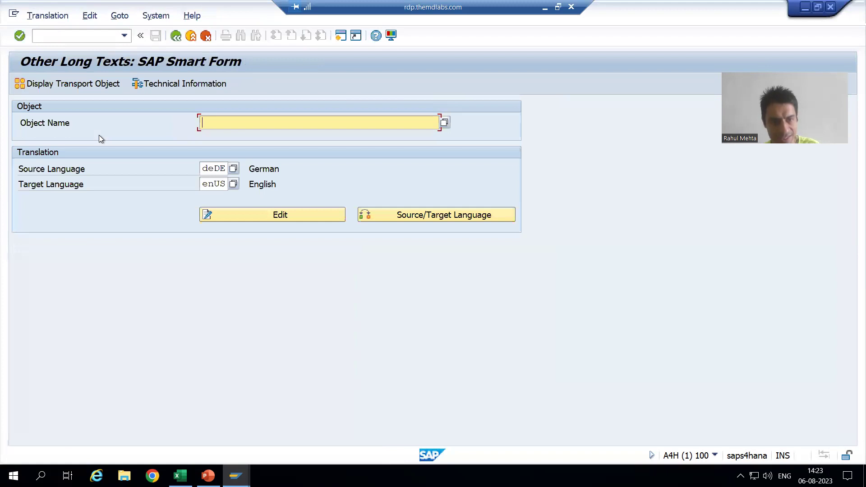
# - Enter object ZSF_ORDER_28 with source language enUS and target language deDE, and open its translation for editing
pyautogui.write('Z')
pyautogui.click(220, 132)
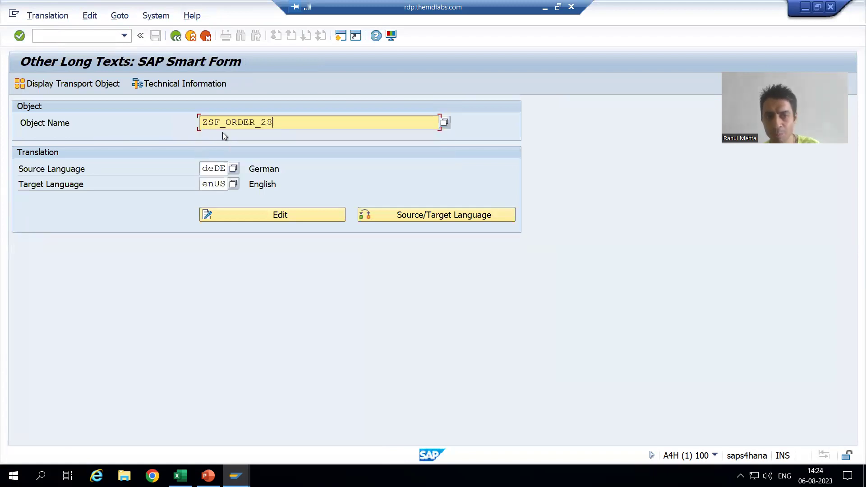
pyautogui.click(232, 170)
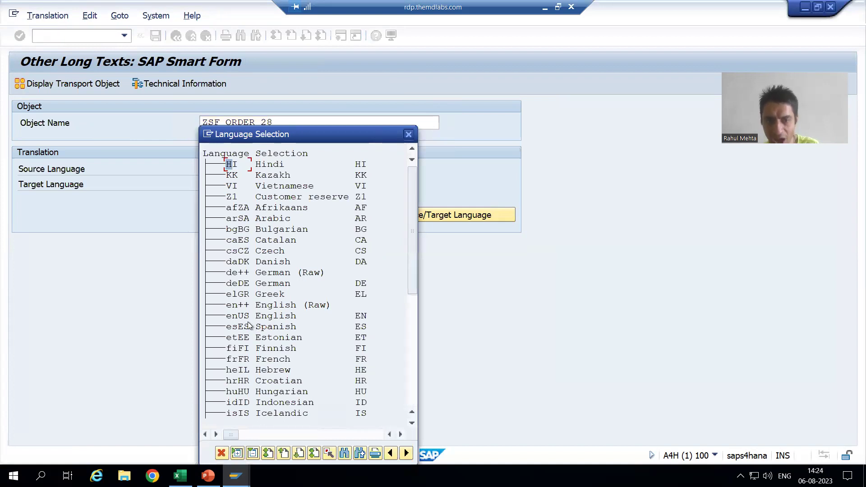
pyautogui.doubleClick(247, 316)
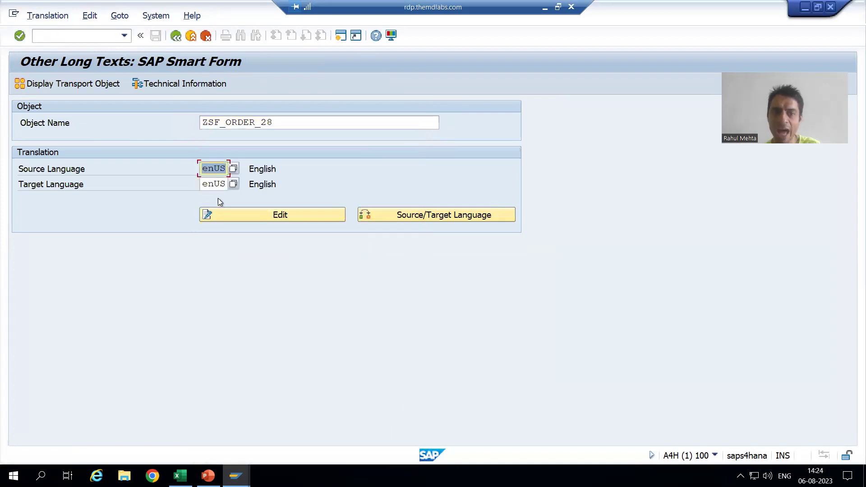
pyautogui.click(233, 184)
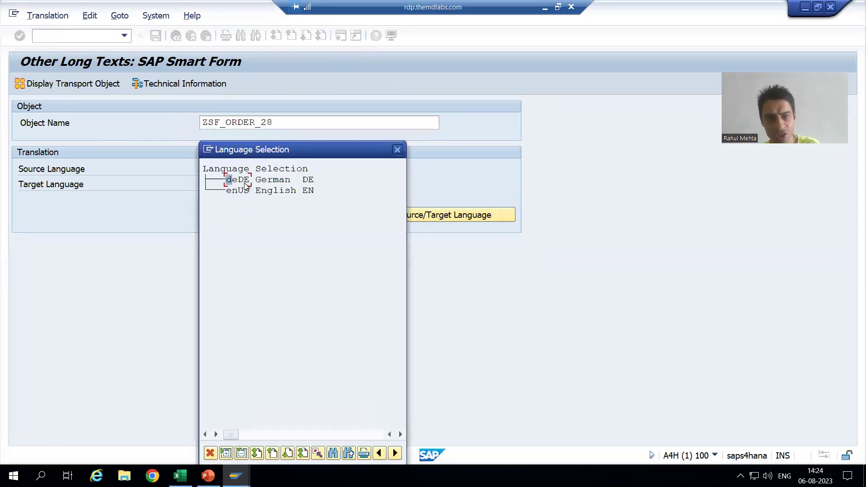
pyautogui.doubleClick(241, 181)
pyautogui.click(242, 216)
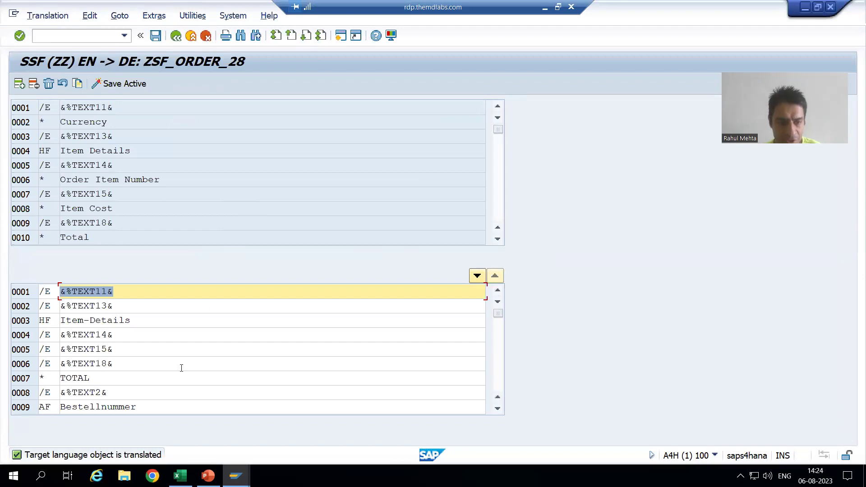
# - Check the &%TEXT13& line and the format code of the Item-Details line in the German target text
pyautogui.click(97, 307)
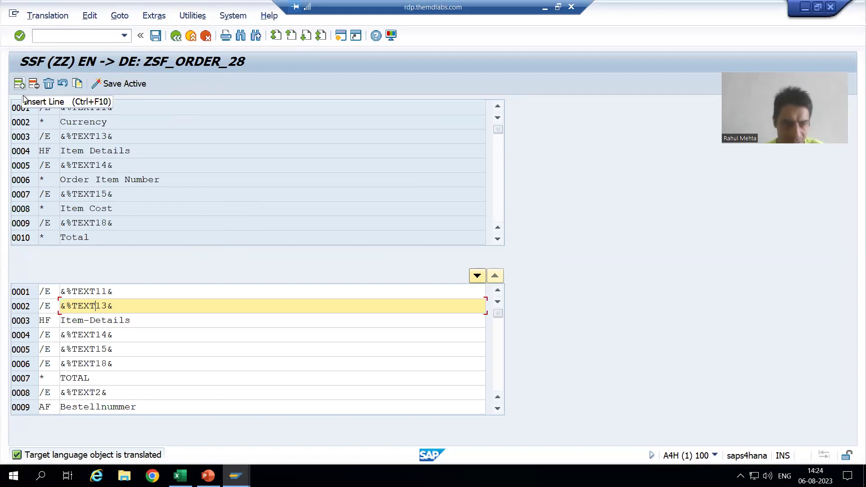
pyautogui.click(51, 320)
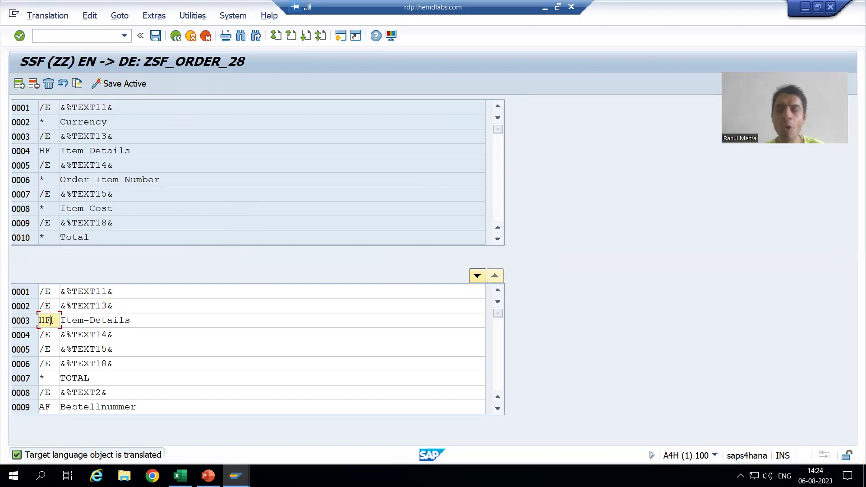